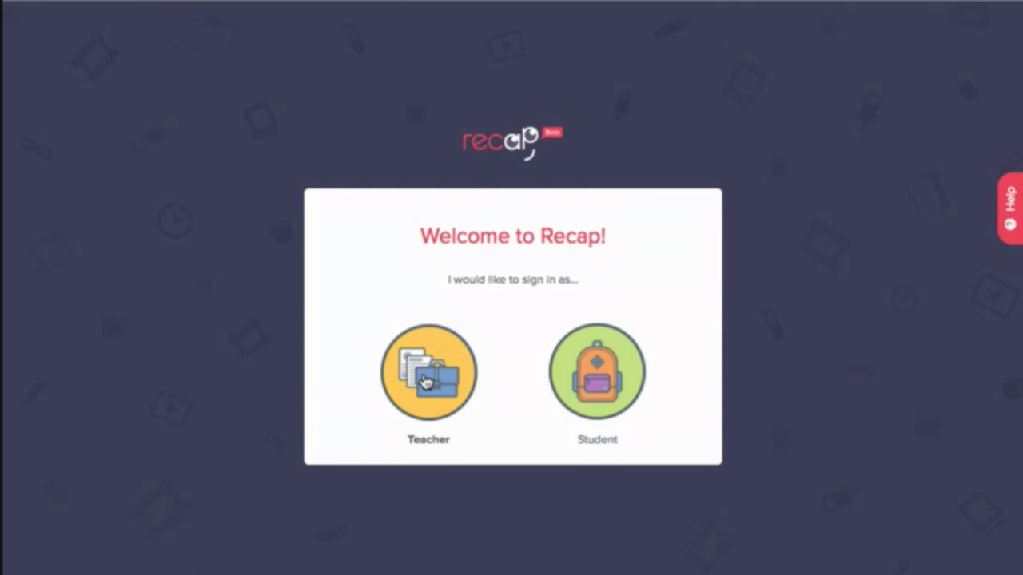
- Sign in as teacher, scroll through Demo Class's My Favorite Story results and review reel, then go back to classes
left_click(426, 382)
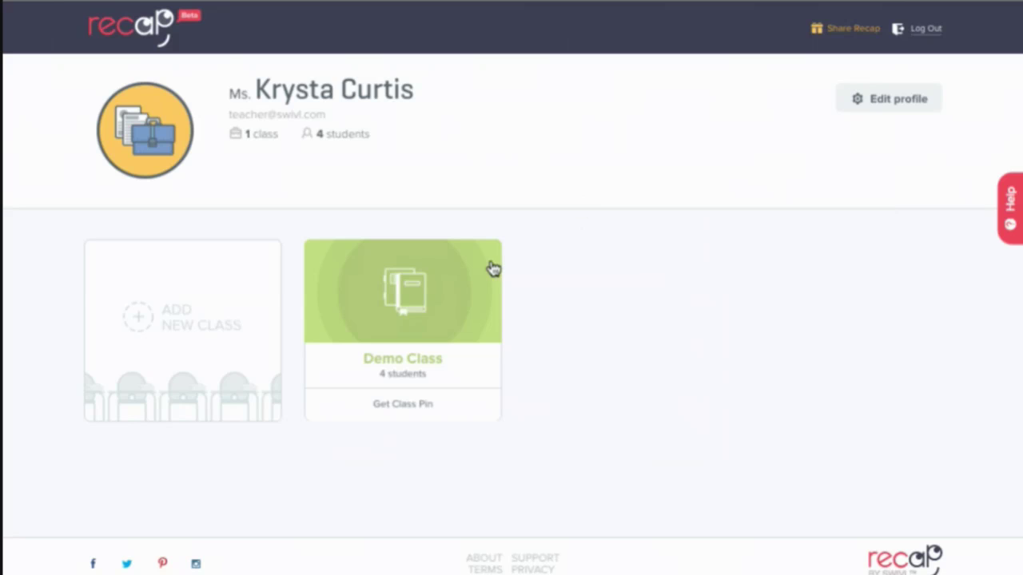
left_click(432, 299)
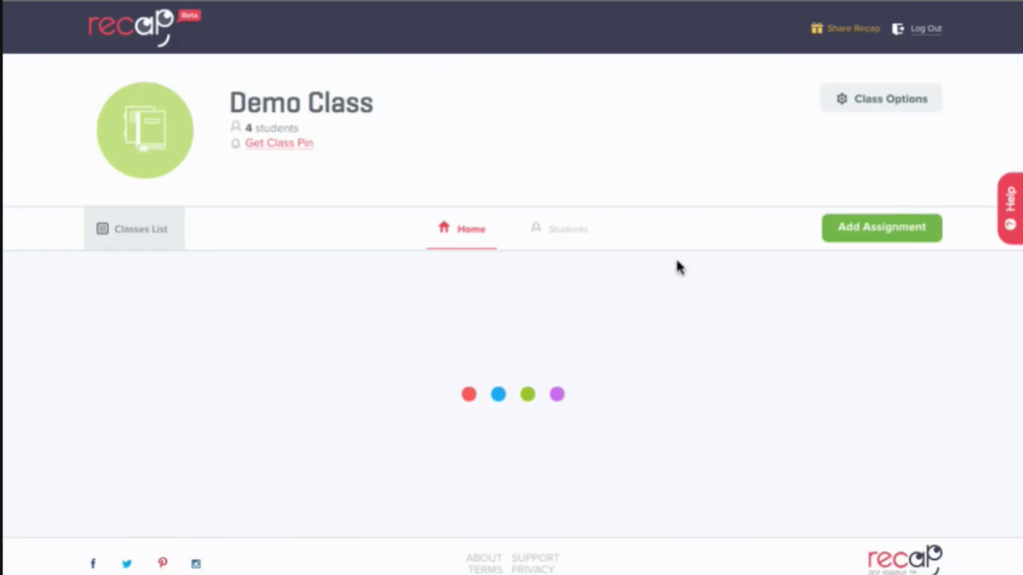
scroll(626, 226, "down", 3)
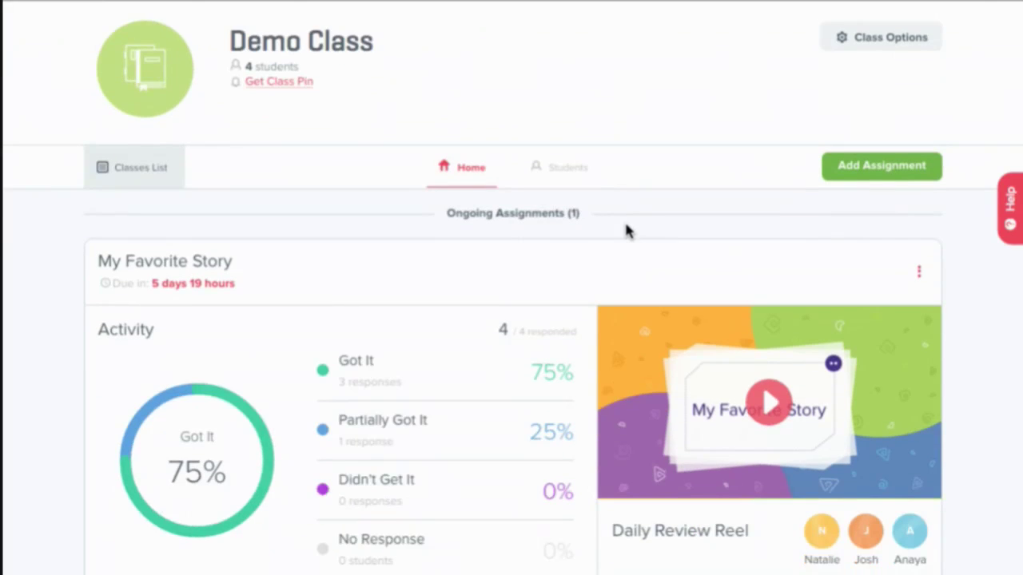
scroll(626, 226, "down", 3)
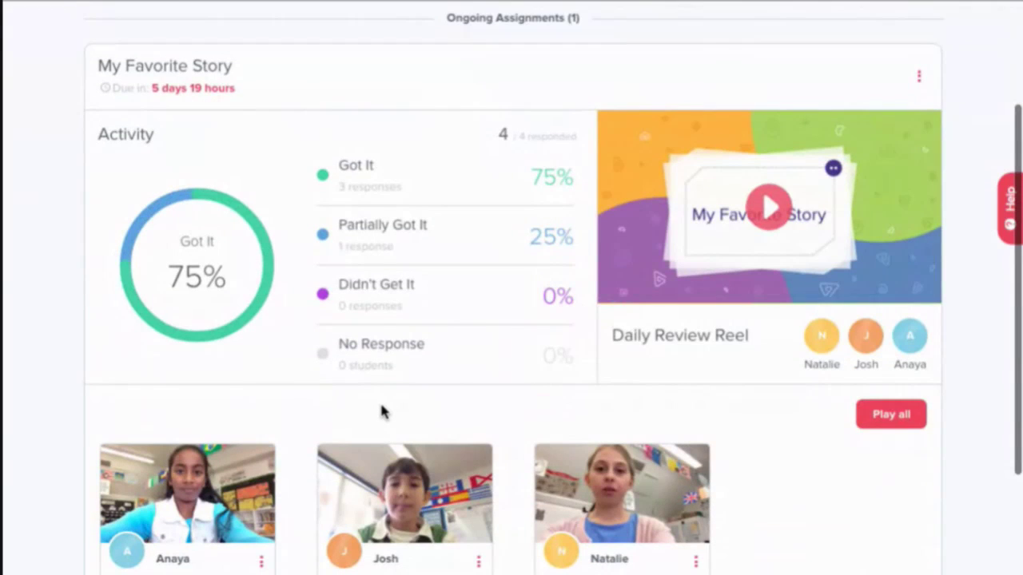
scroll(381, 410, "up", 1)
scroll(381, 410, "up", 2)
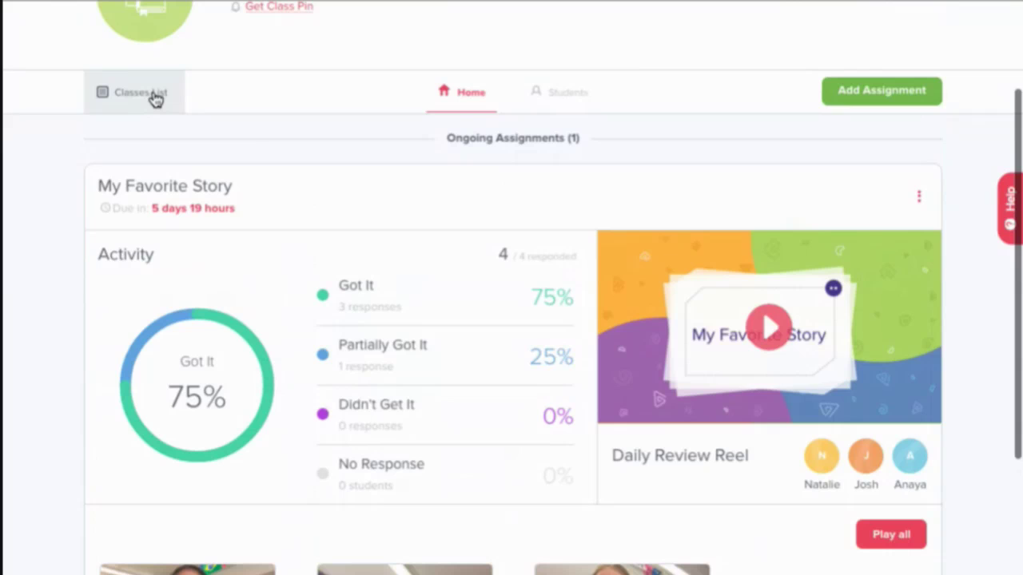
left_click(155, 99)
- Start a new class named 'My First Class' with Class Pin student sign-in
left_click(199, 344)
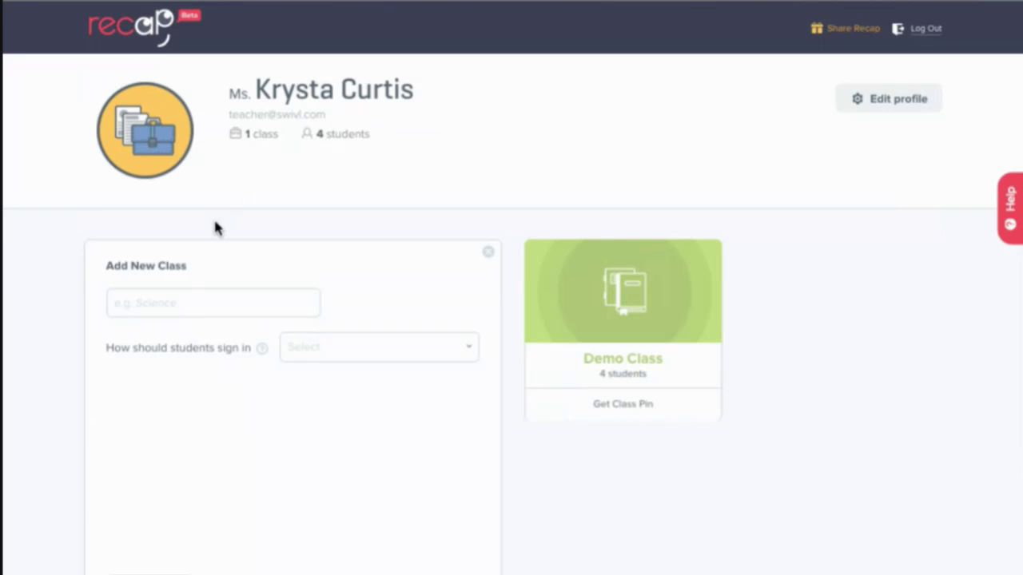
scroll(192, 267, "down", 1)
left_click(191, 268)
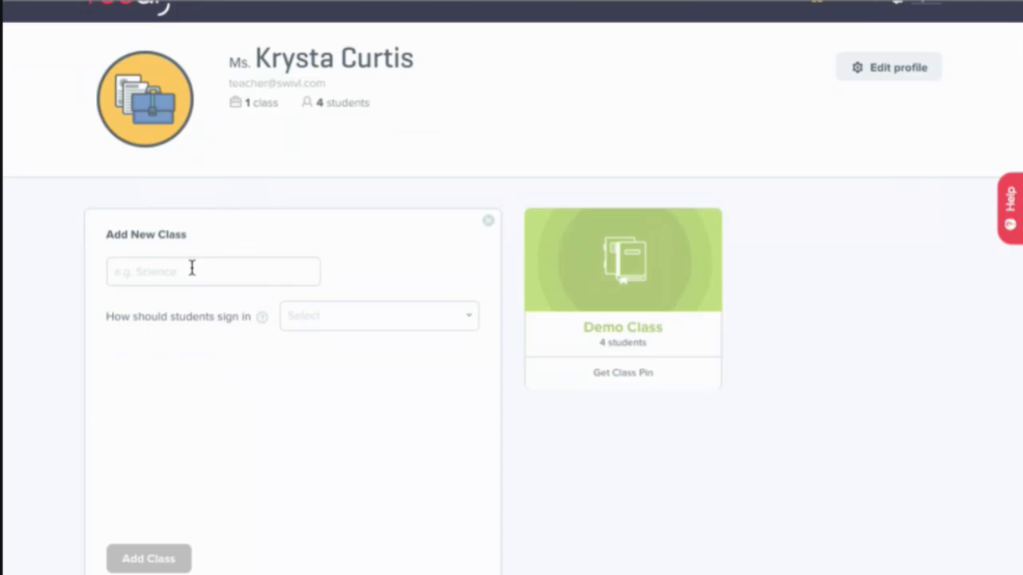
type("My First Class")
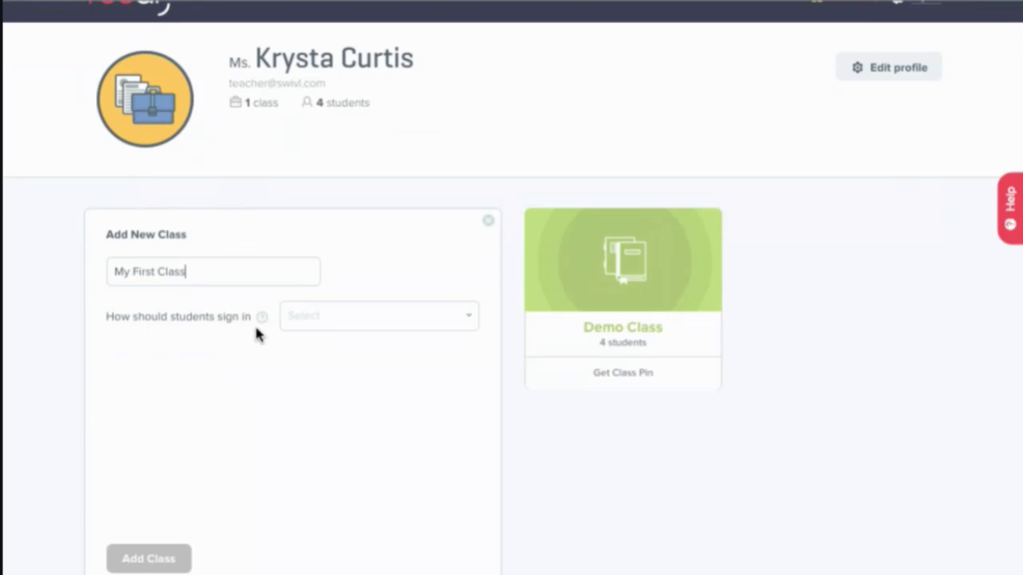
left_click(326, 332)
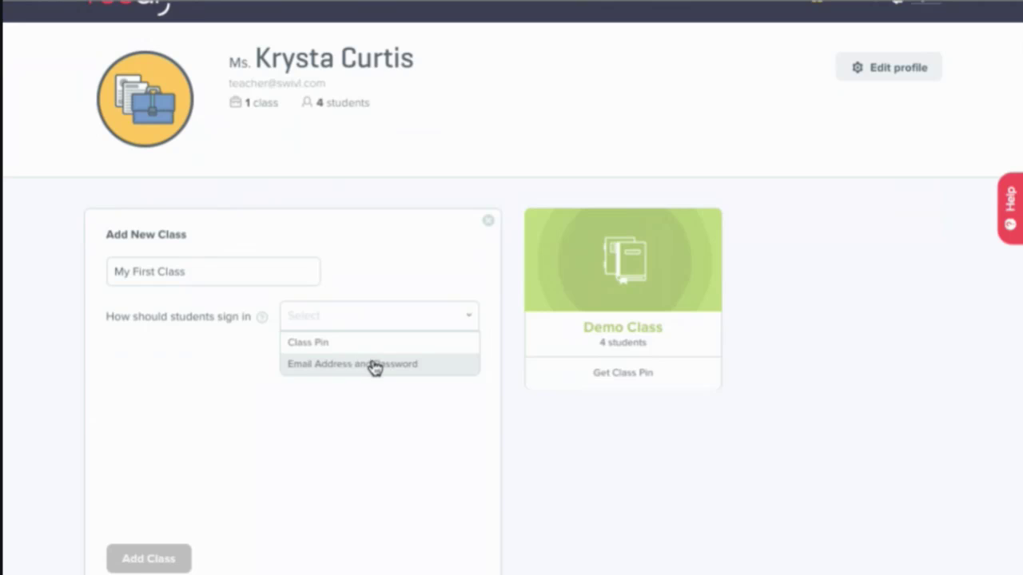
left_click(369, 345)
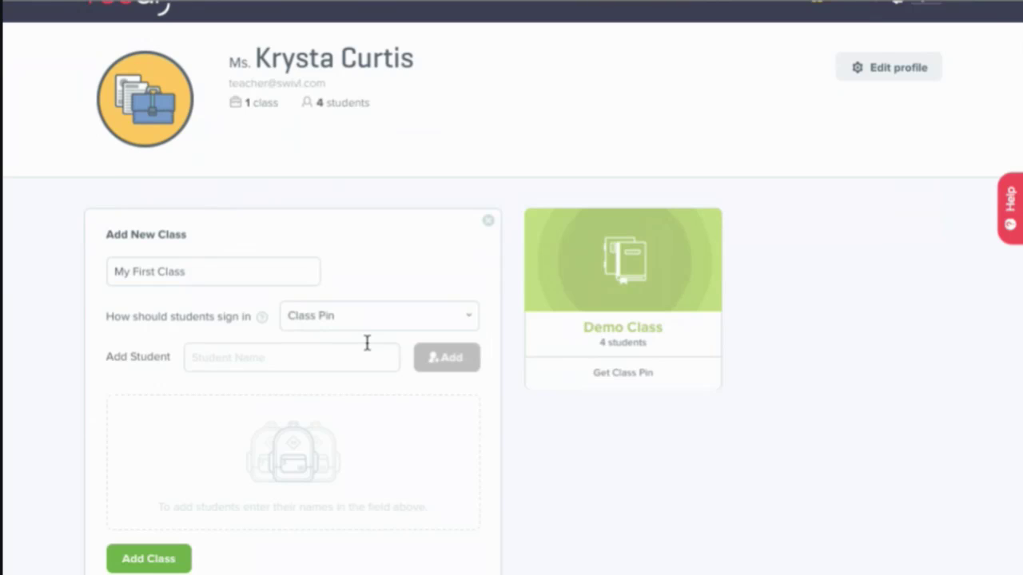
- Enroll one student by name and create the class
scroll(175, 353, "down", 1)
left_click(262, 311)
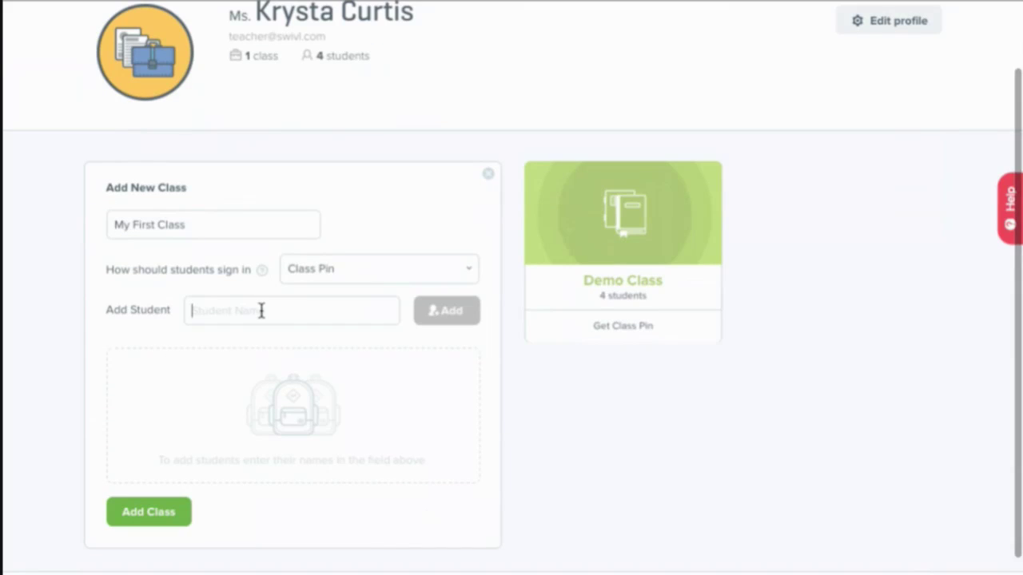
type("Krysta")
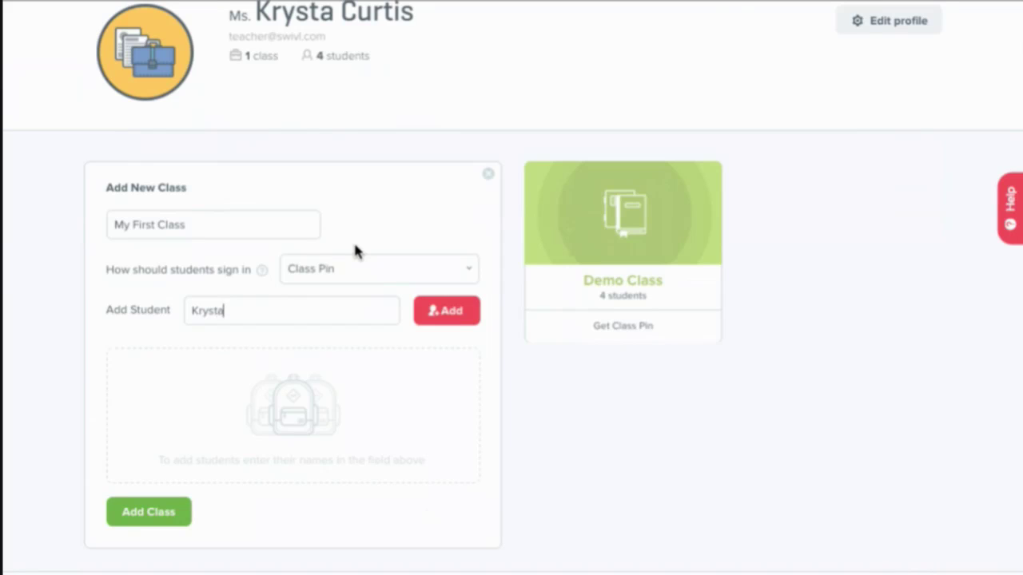
left_click(456, 315)
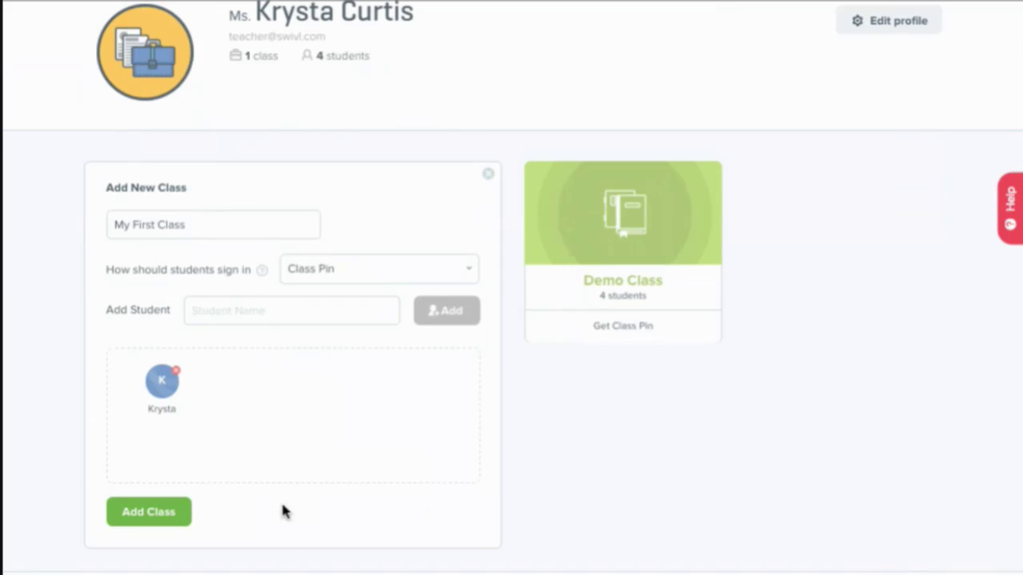
left_click(149, 512)
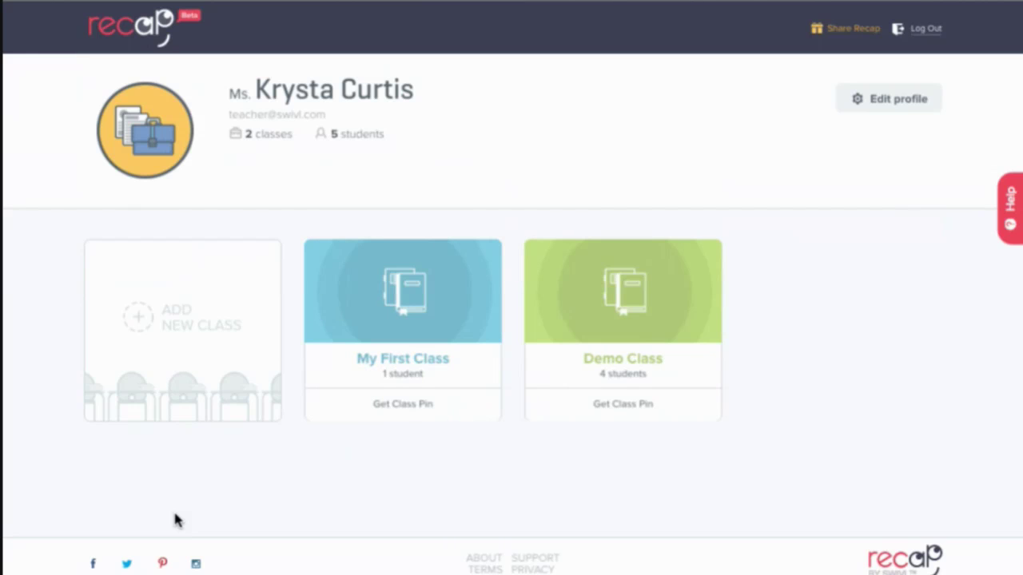
- In My First Class, start a new assignment titled 'The Weather'
left_click(441, 316)
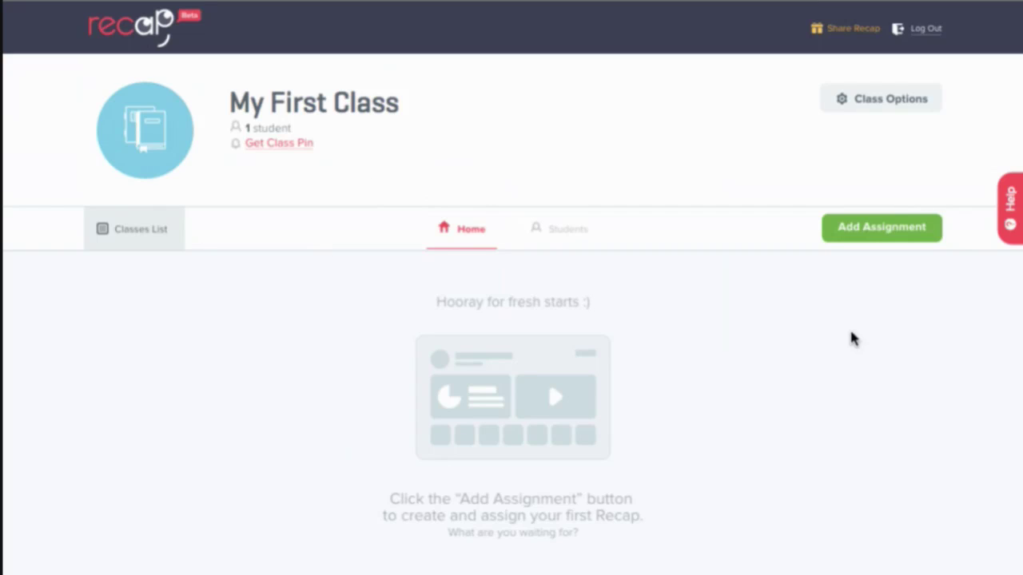
left_click(900, 239)
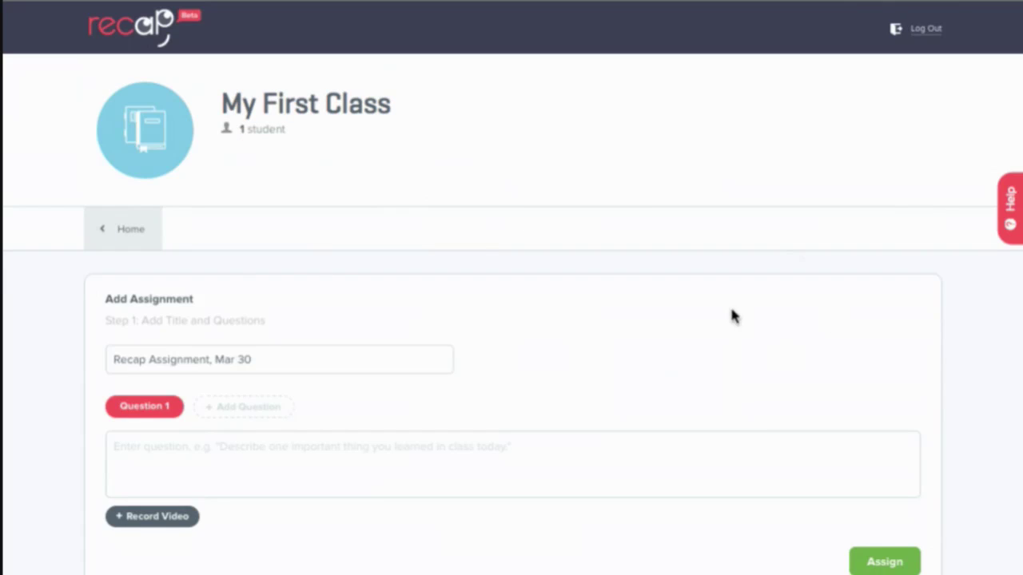
scroll(639, 211, "down", 1)
left_click_drag(265, 277, 86, 278)
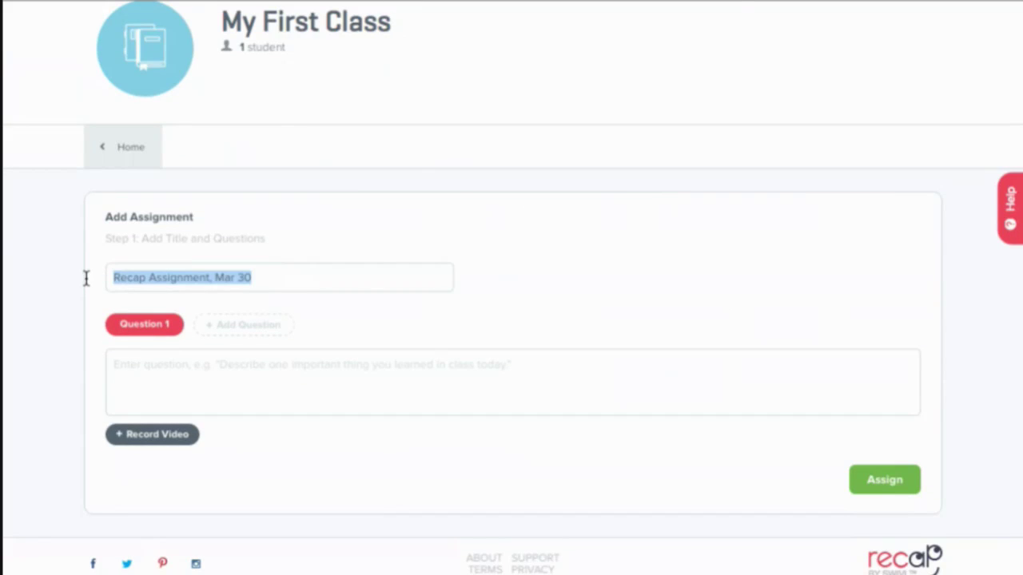
type("The Weather")
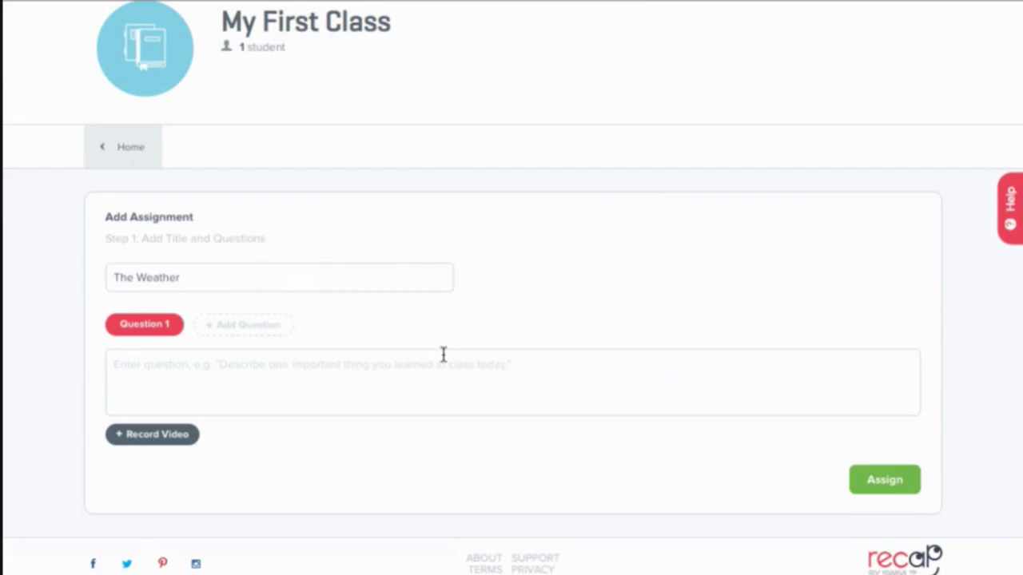
- Keep one question, 'How's the weather today?', and submit to reach the assignment options
left_click(251, 324)
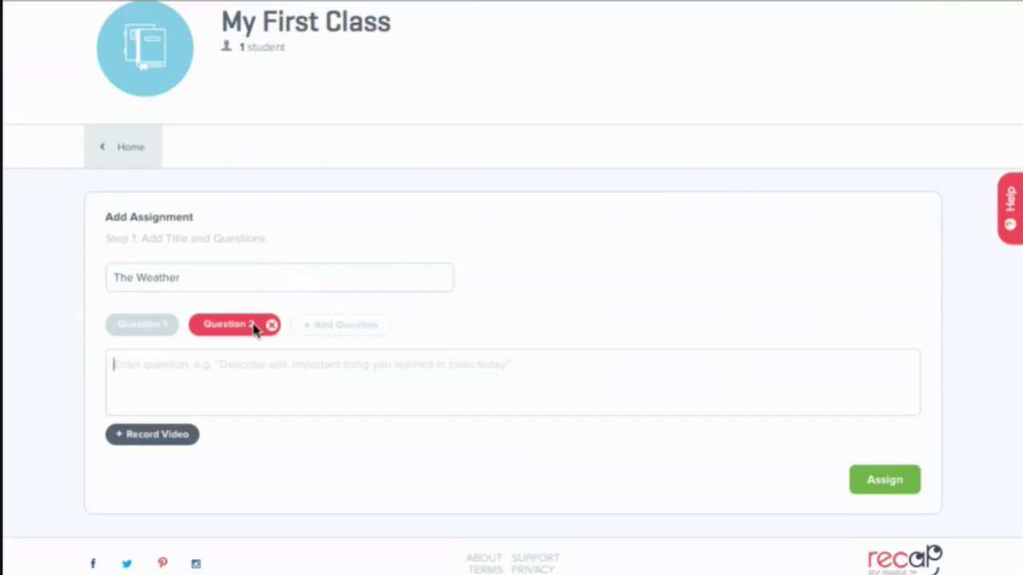
left_click(352, 333)
left_click(436, 336)
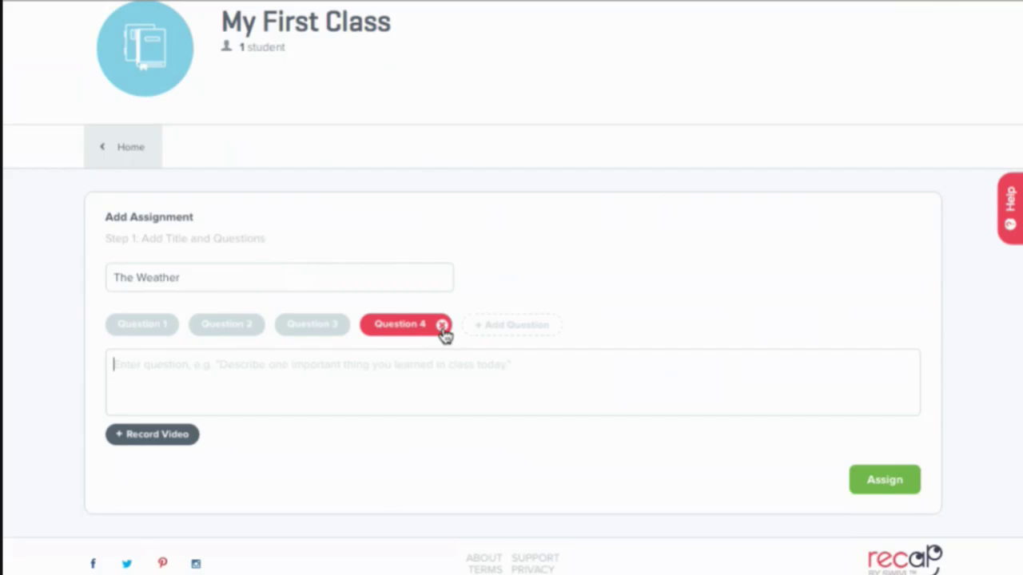
left_click(442, 327)
left_click(358, 326)
left_click(272, 326)
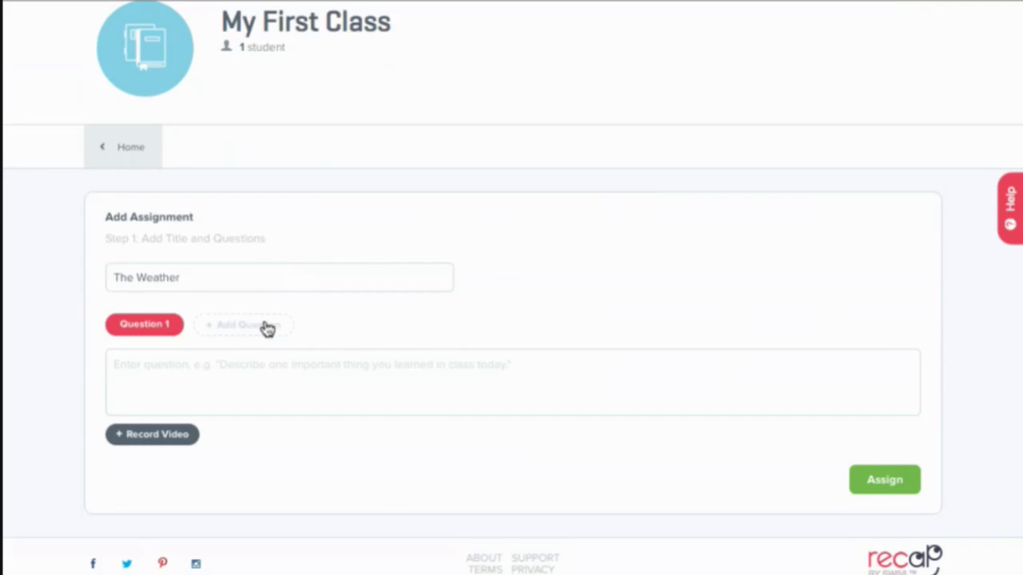
left_click(174, 369)
type("How's the weather today?")
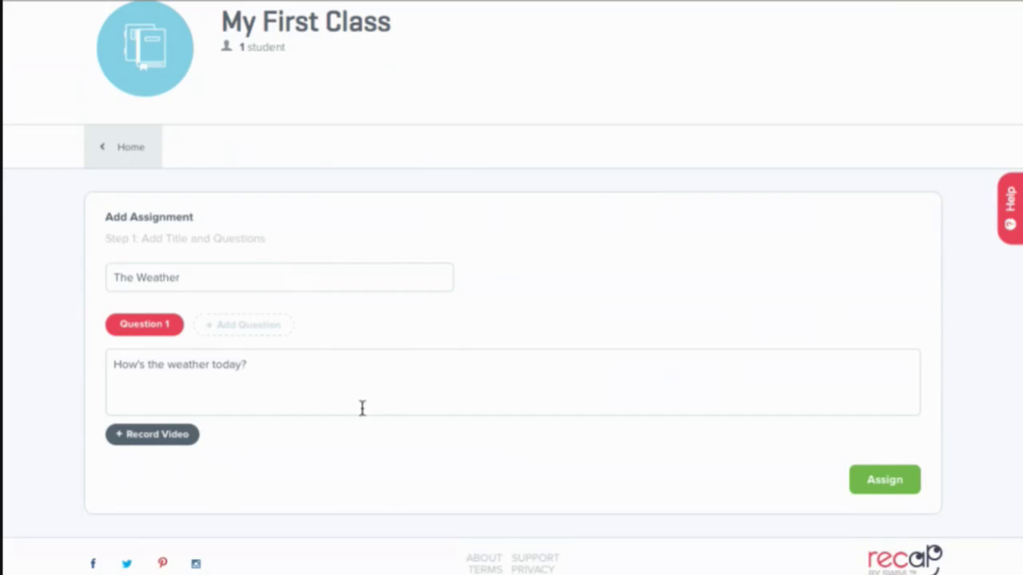
left_click(884, 480)
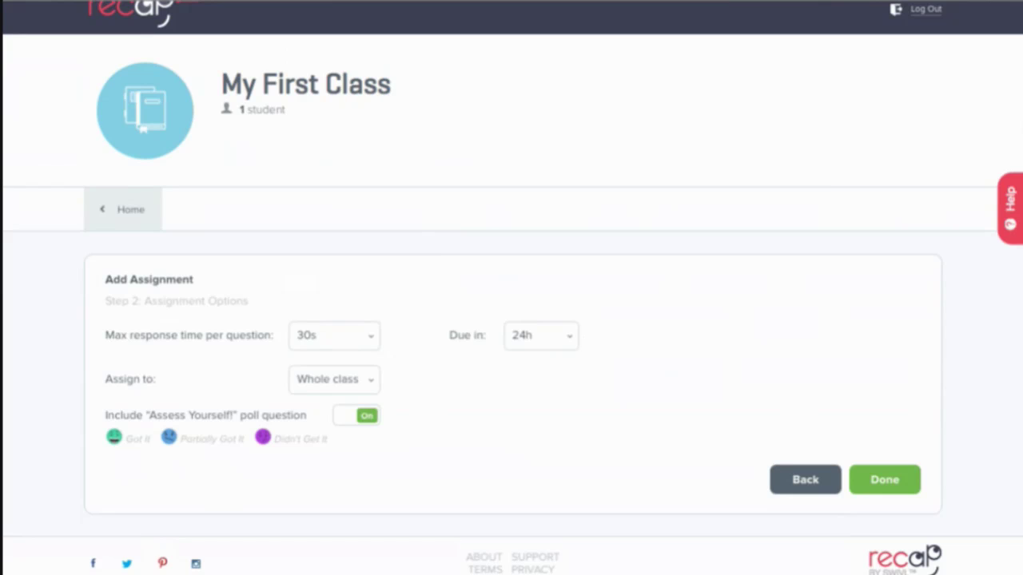
- Make The Weather due in 1 week, keep it assigned to the whole class, and finish
left_click(559, 361)
left_click(434, 390)
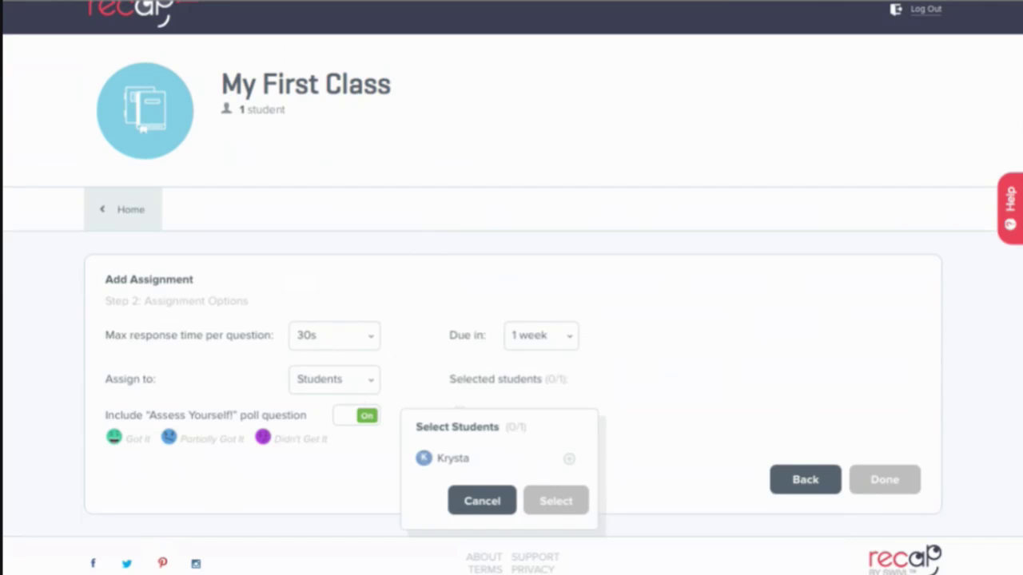
left_click(482, 501)
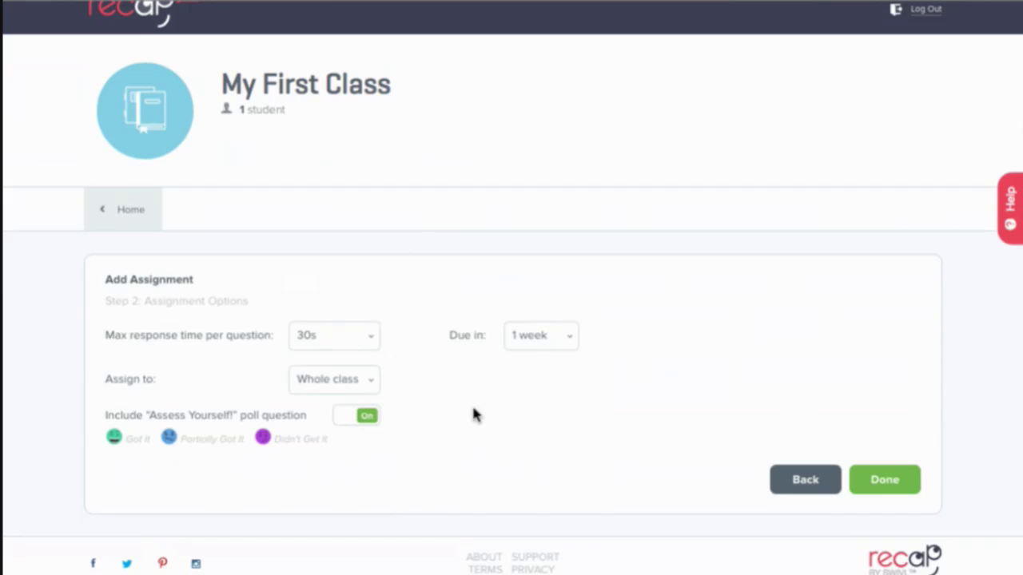
left_click(887, 483)
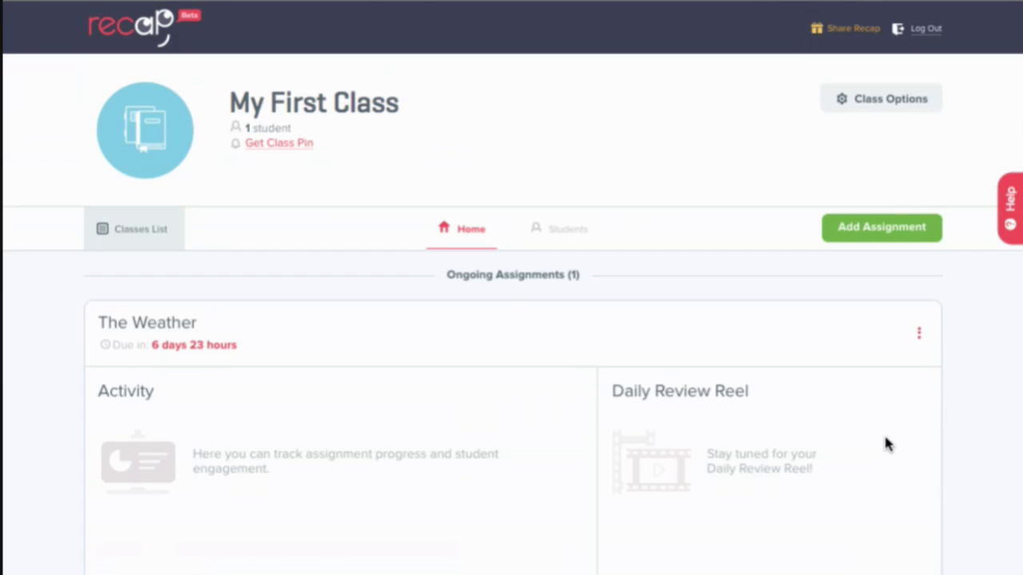
- Display and select My First Class's class pin, then close the pin popup
scroll(957, 309, "down", 1)
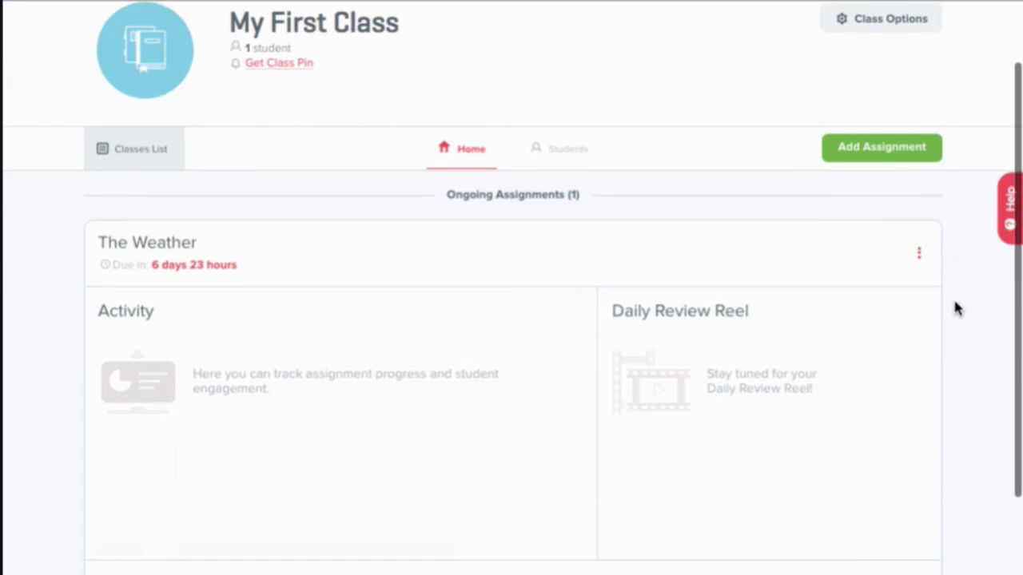
scroll(956, 310, "down", 1)
scroll(961, 311, "down", 1)
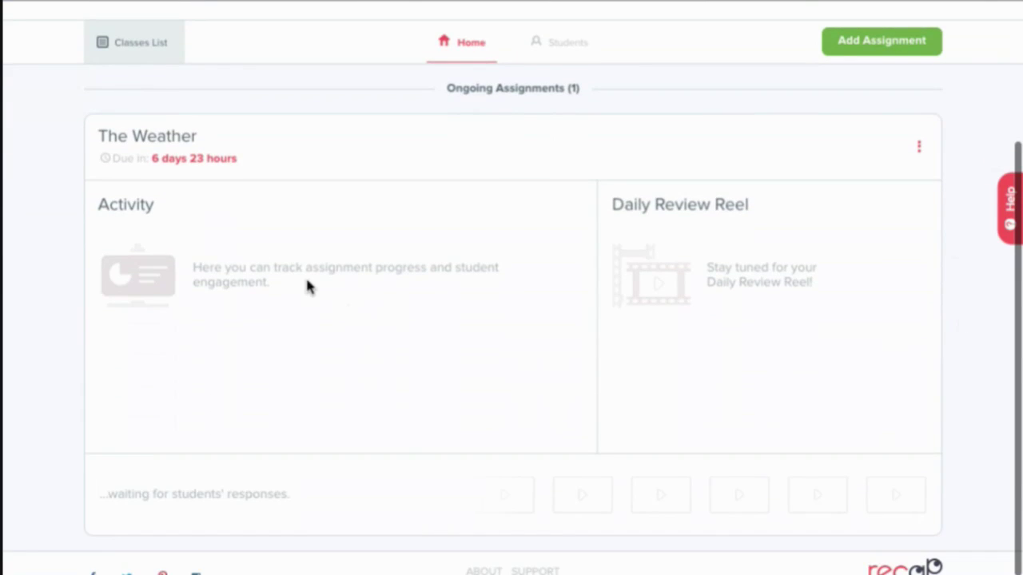
scroll(308, 288, "up", 2)
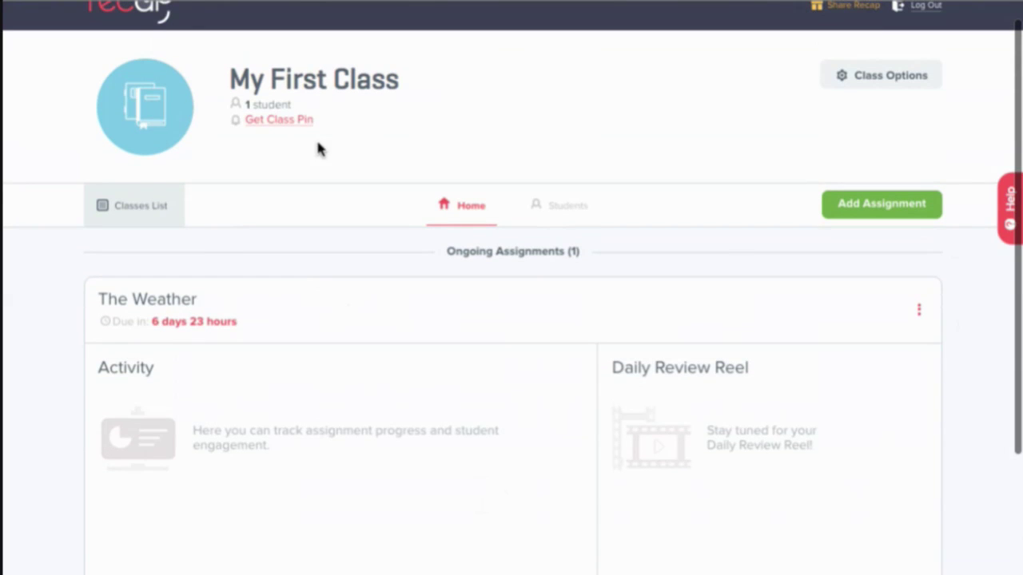
left_click(279, 127)
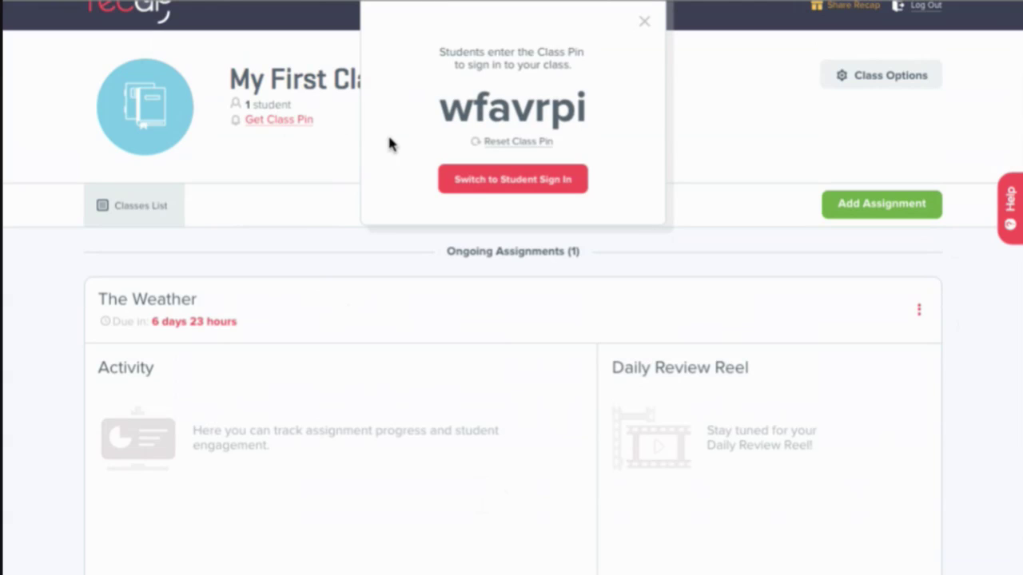
left_click_drag(440, 107, 585, 107)
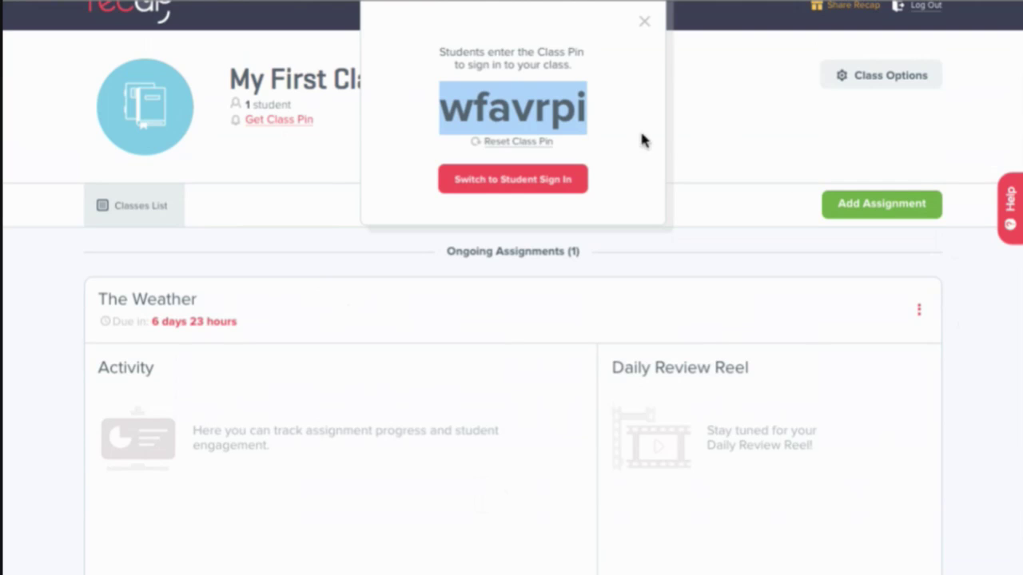
left_click(563, 109)
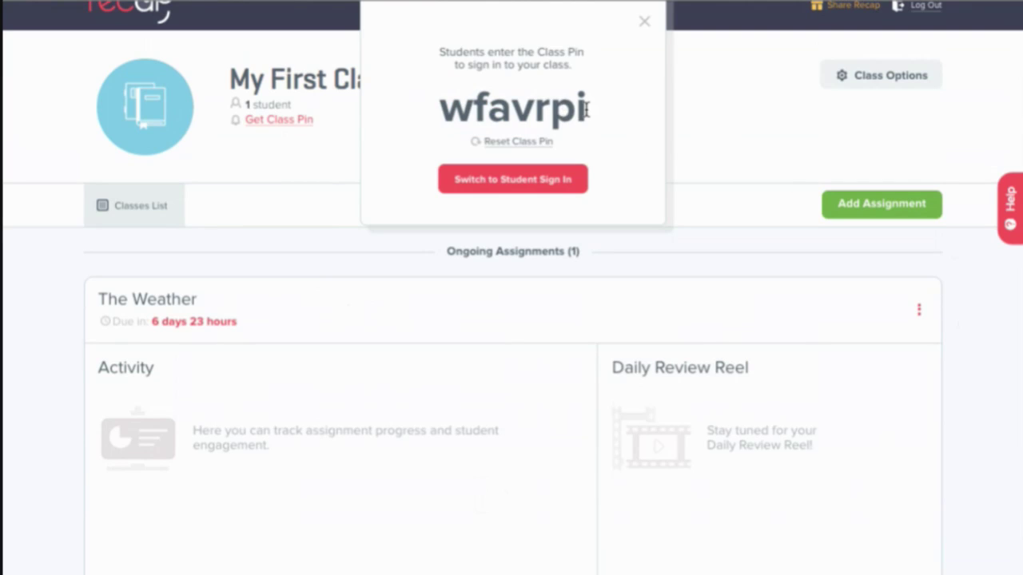
left_click_drag(586, 109, 441, 108)
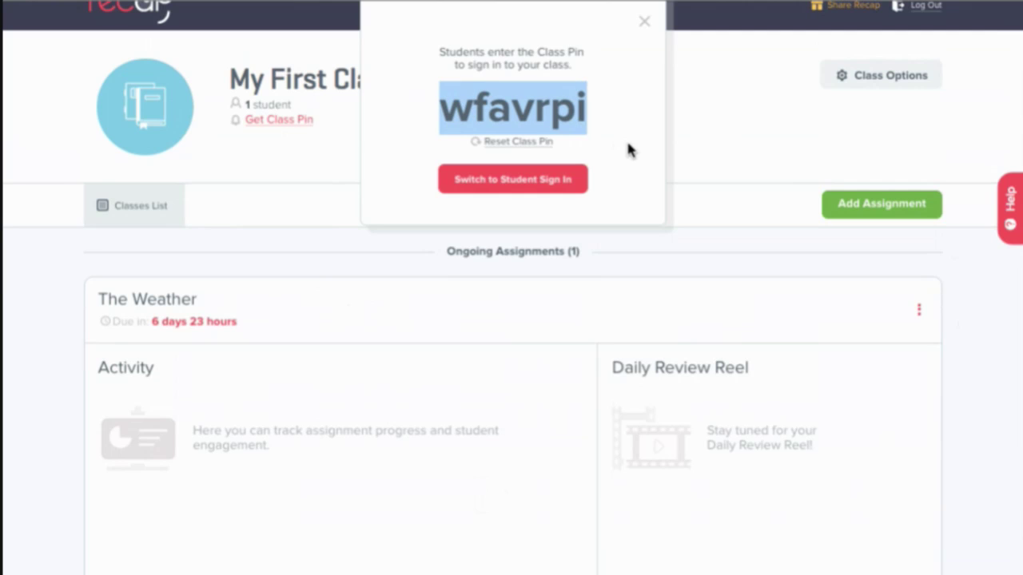
left_click(727, 150)
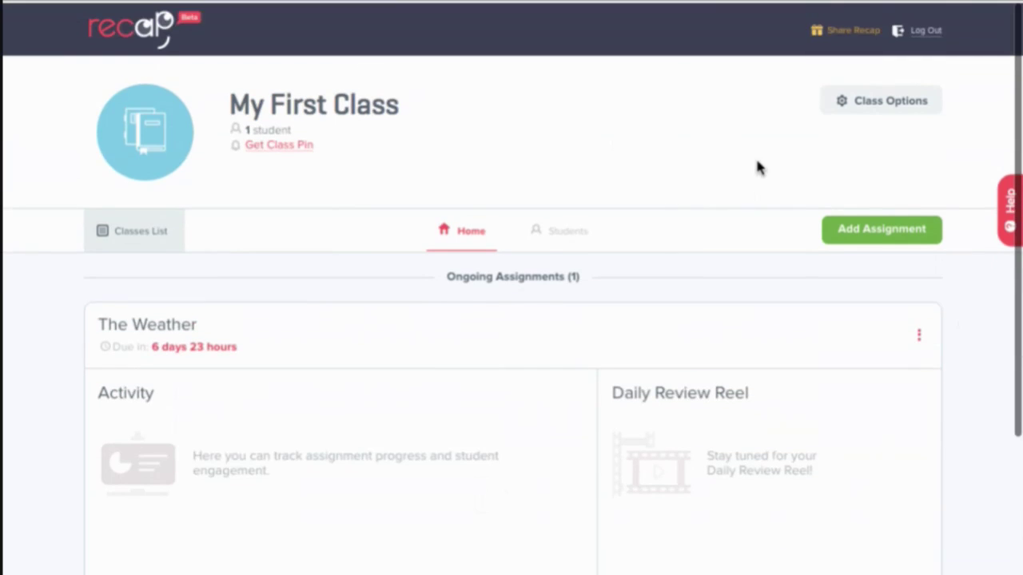
- Log out and sign into My First Class as a student using the class pin and student profile
left_click(927, 31)
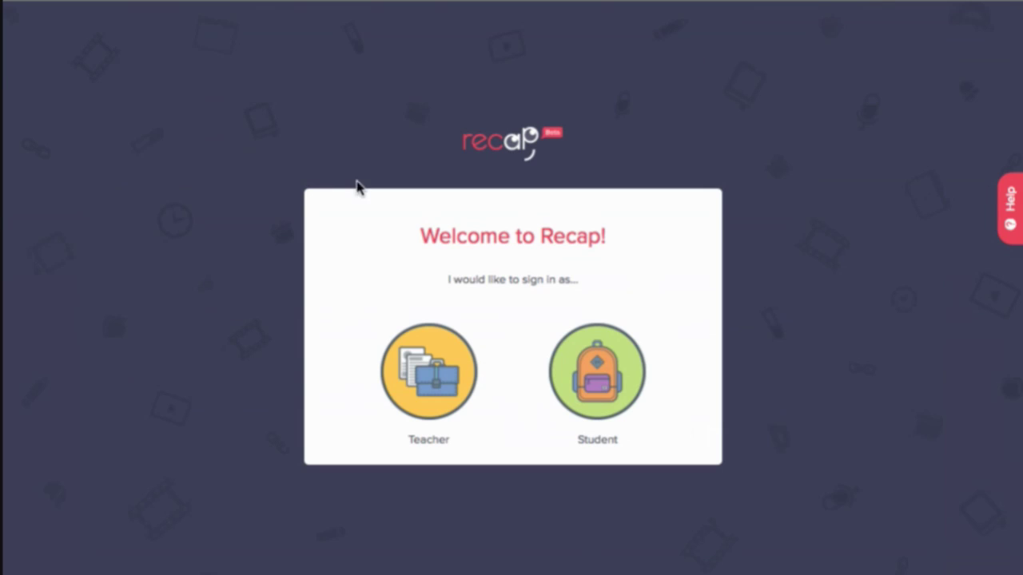
left_click(616, 378)
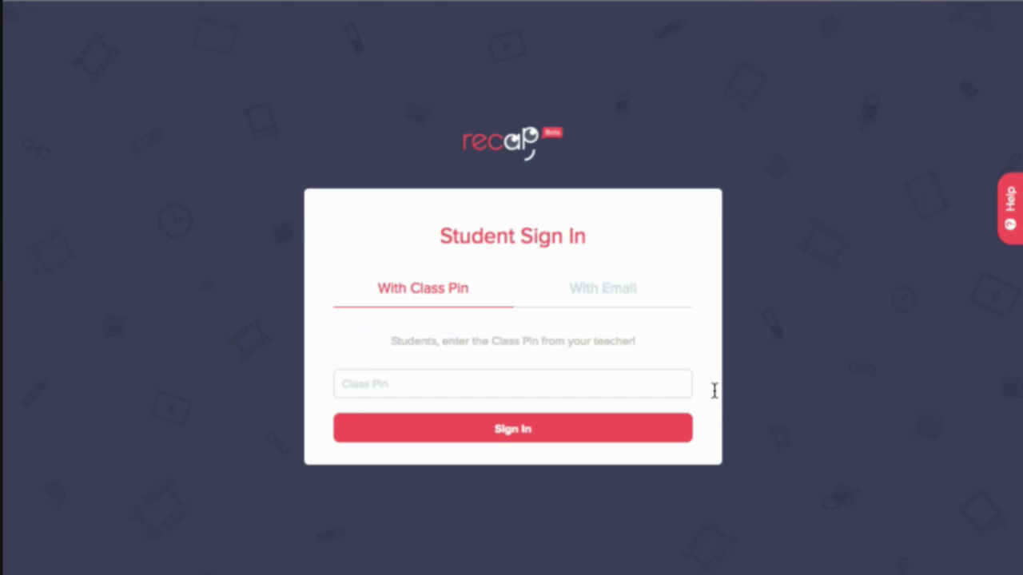
left_click(377, 385)
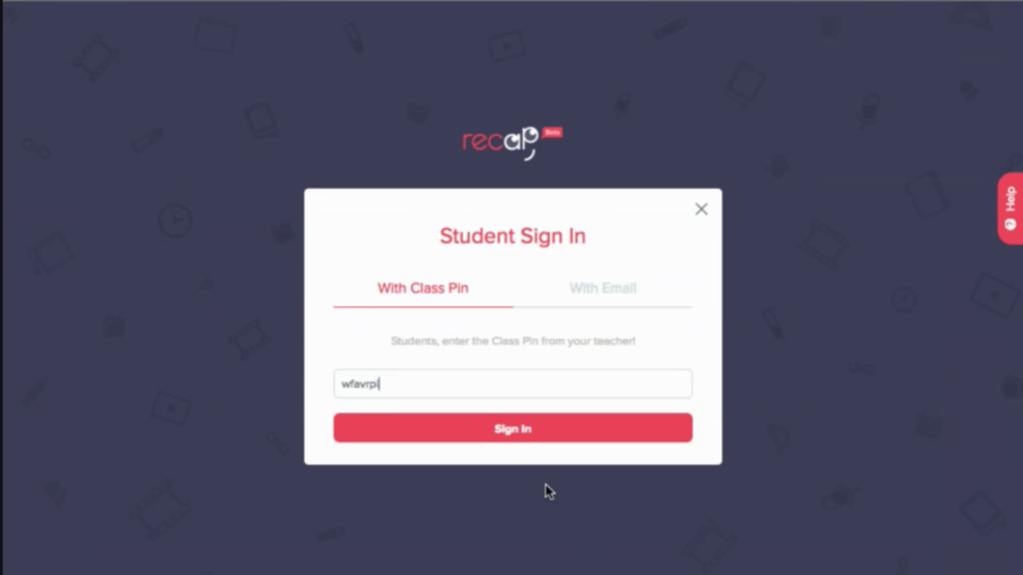
left_click(518, 432)
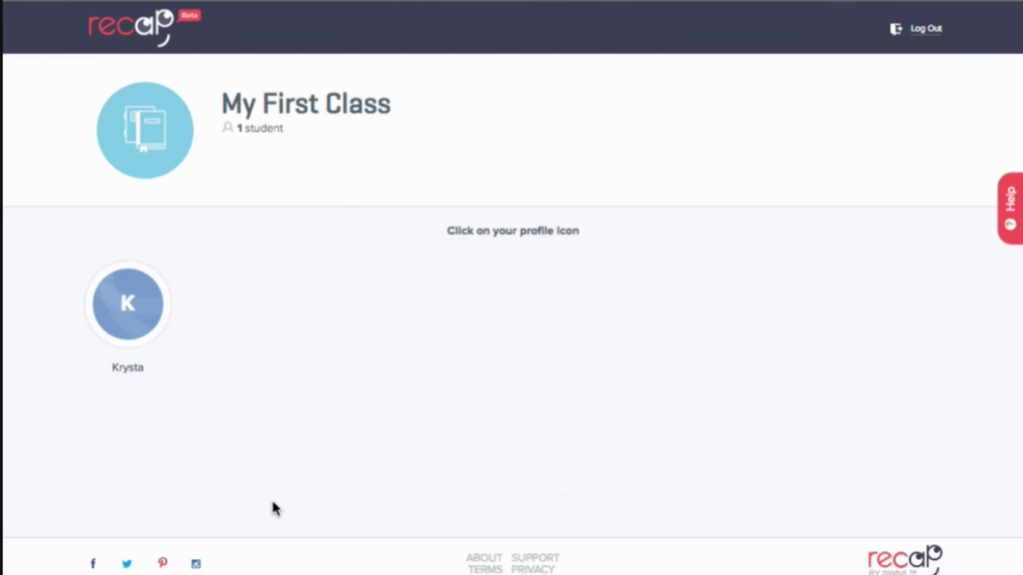
left_click(127, 313)
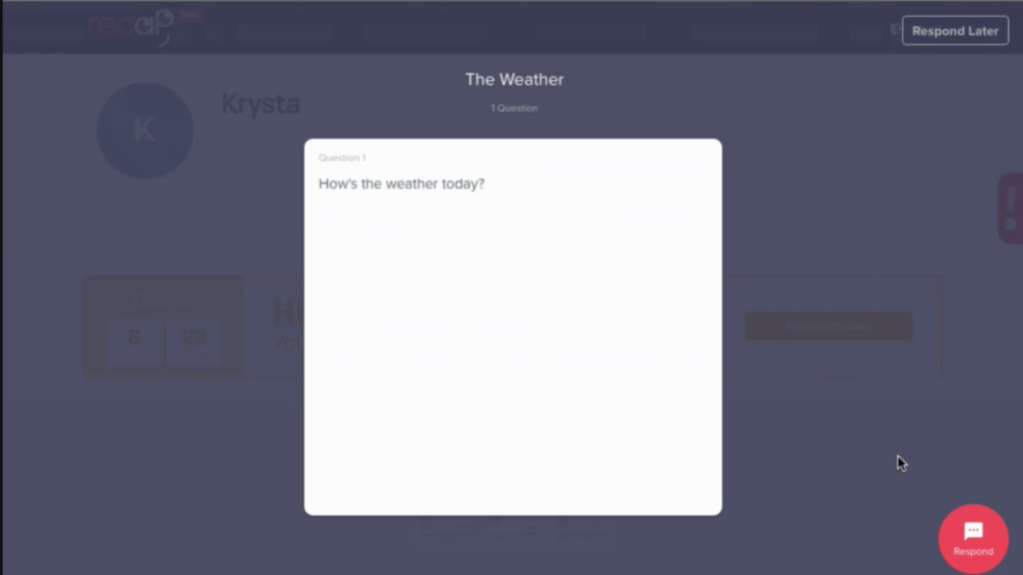
- Record and review a video answer to The Weather, rate it Got It, and submit
left_click(977, 550)
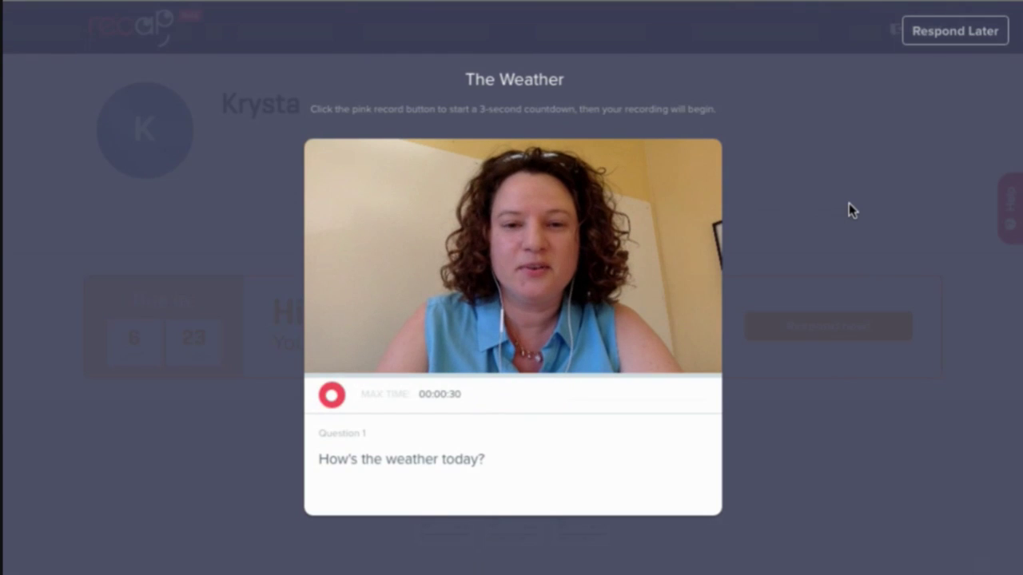
left_click(332, 397)
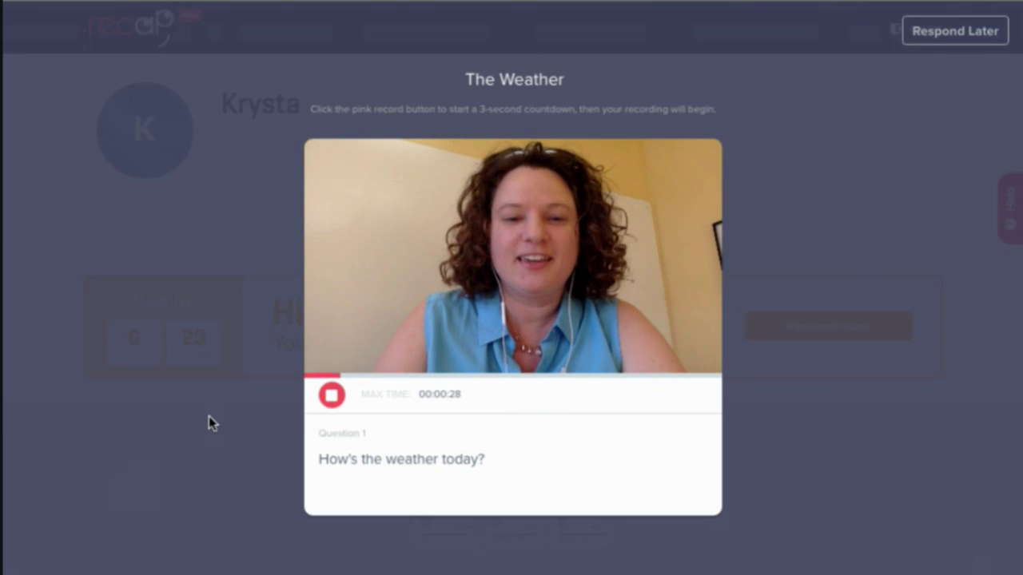
left_click(329, 400)
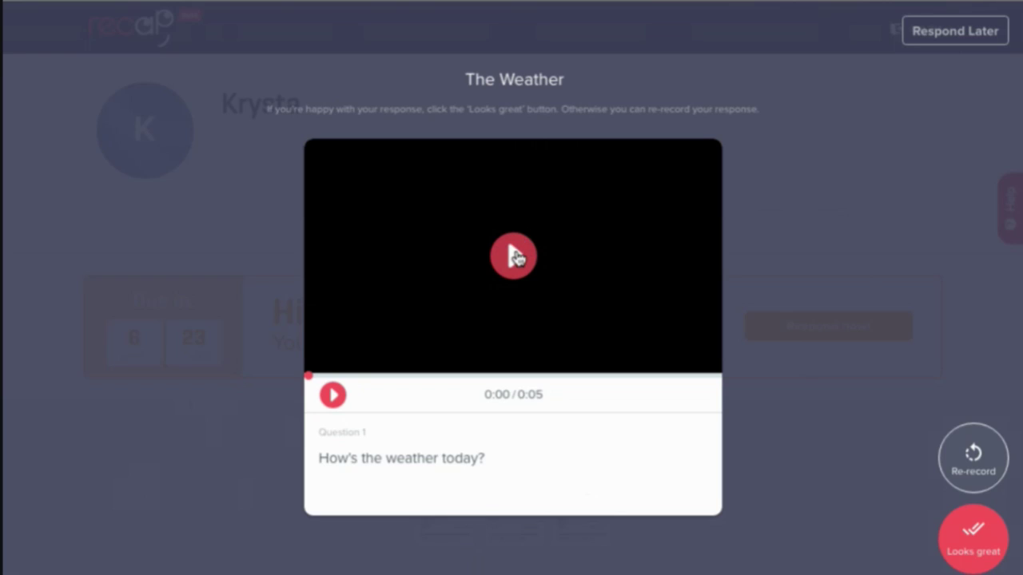
left_click(516, 256)
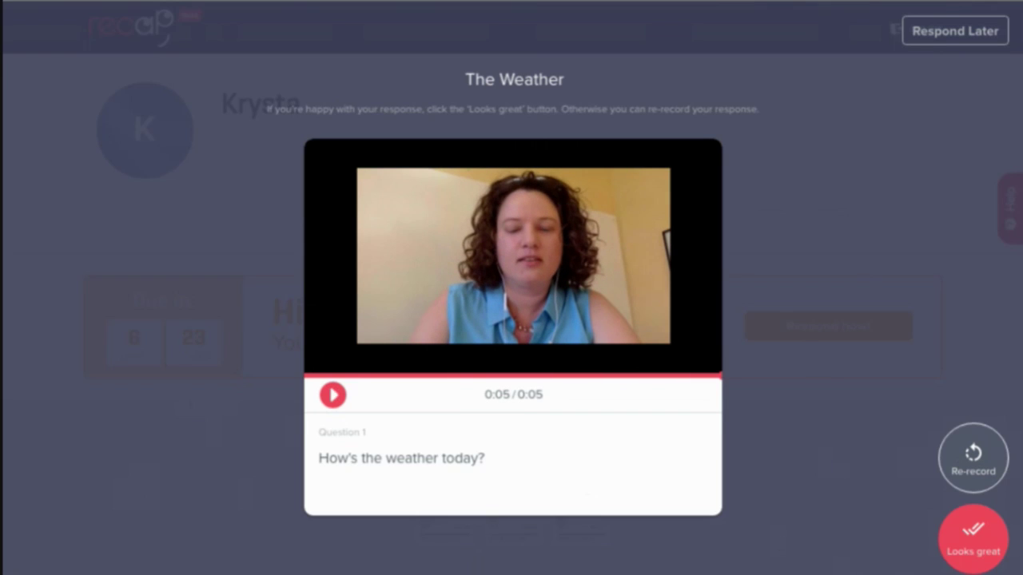
left_click(973, 535)
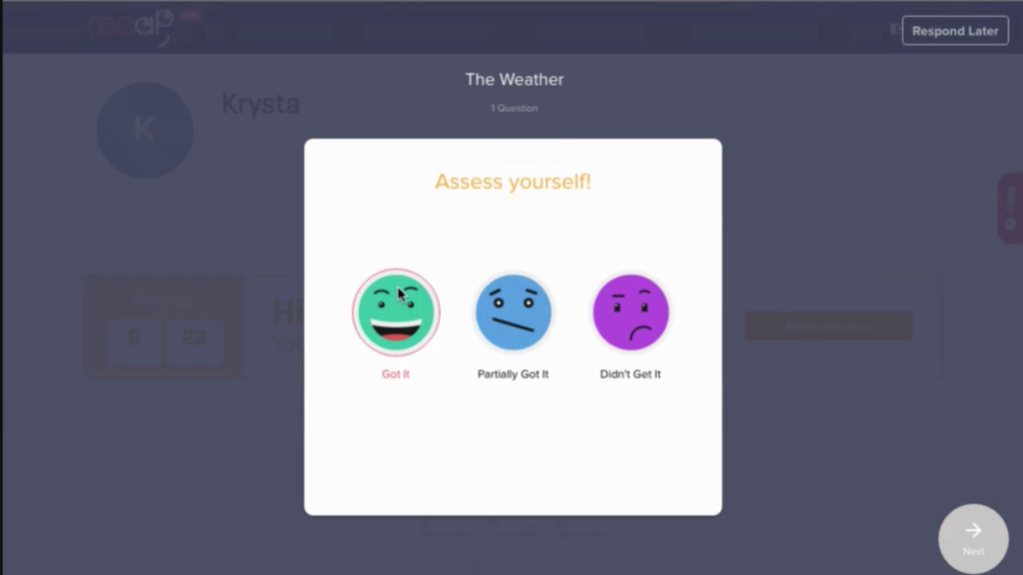
left_click(402, 329)
left_click(977, 549)
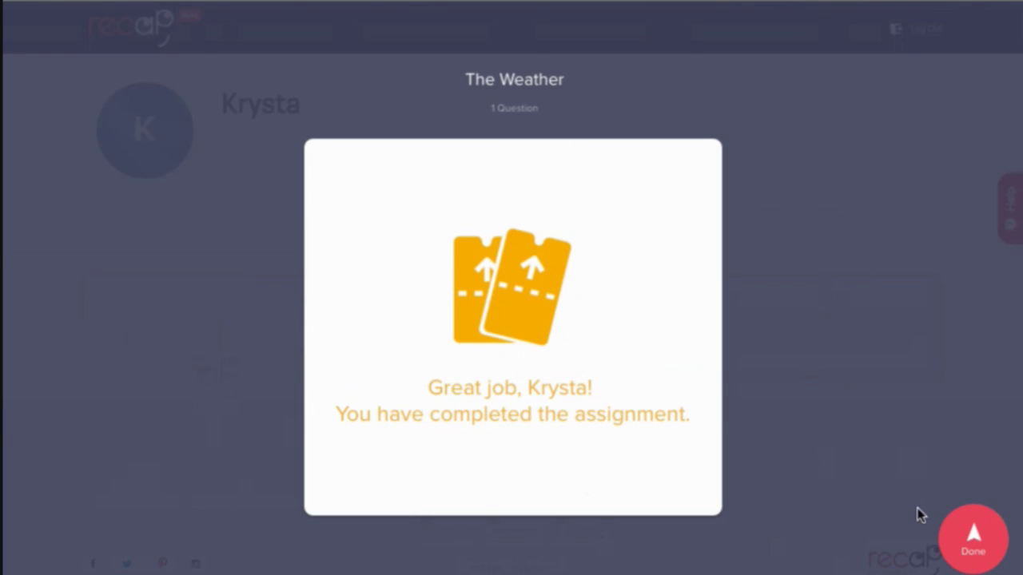
left_click(972, 550)
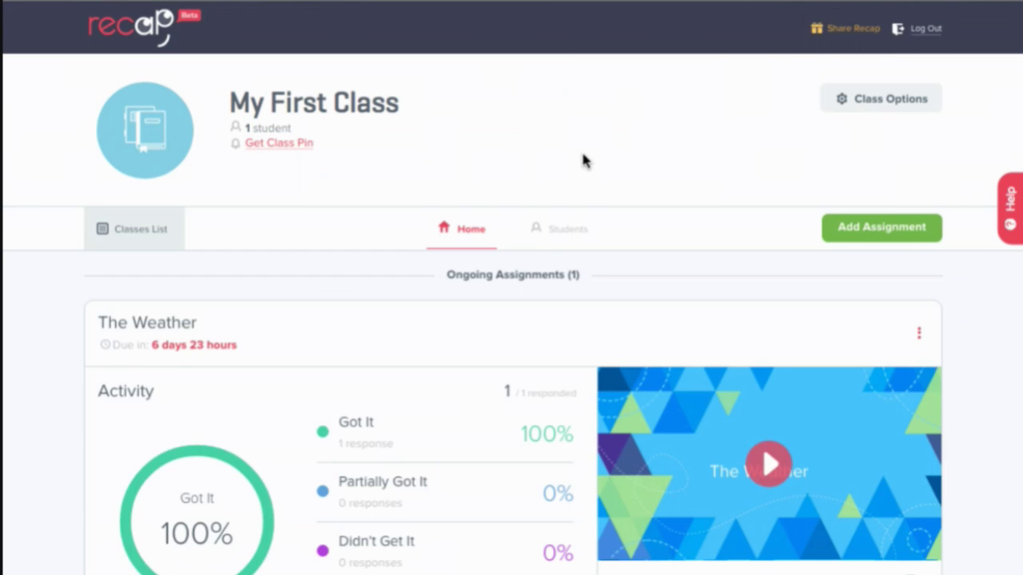
- Scroll through The Weather's 100% Got It results and review reel, and open the student's video response
scroll(582, 156, "down", 2)
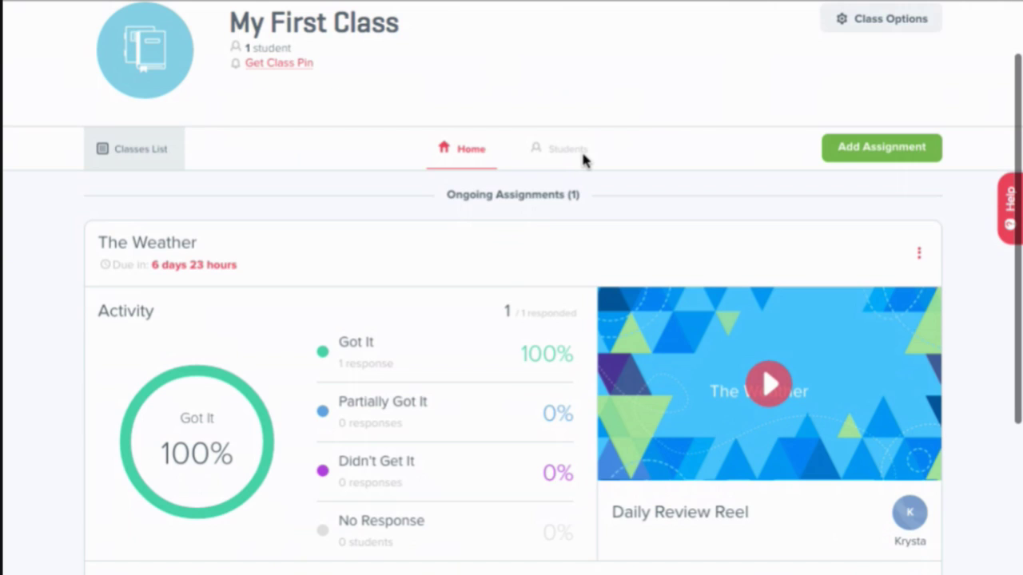
scroll(582, 159, "down", 5)
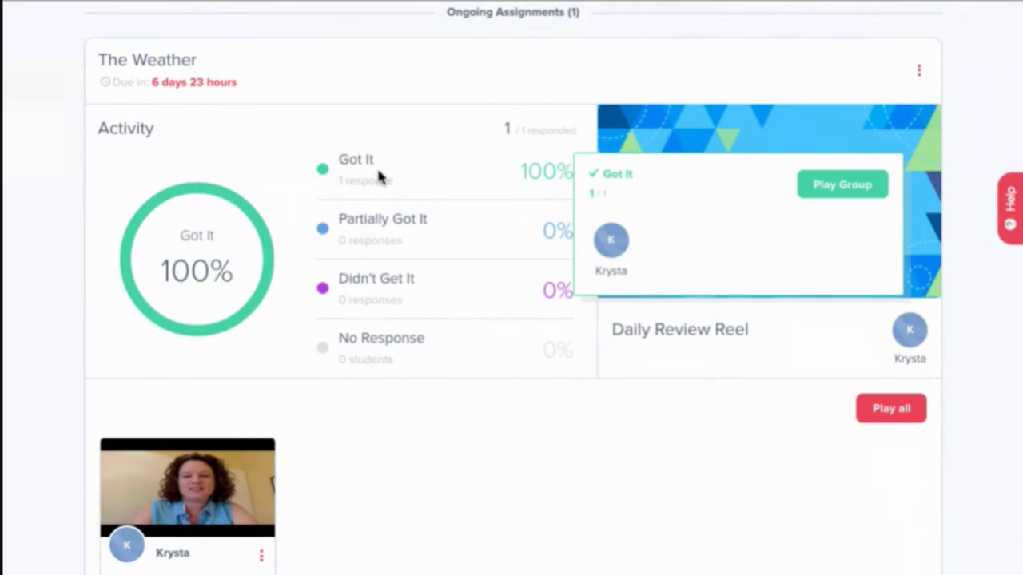
mouse_move(376, 172)
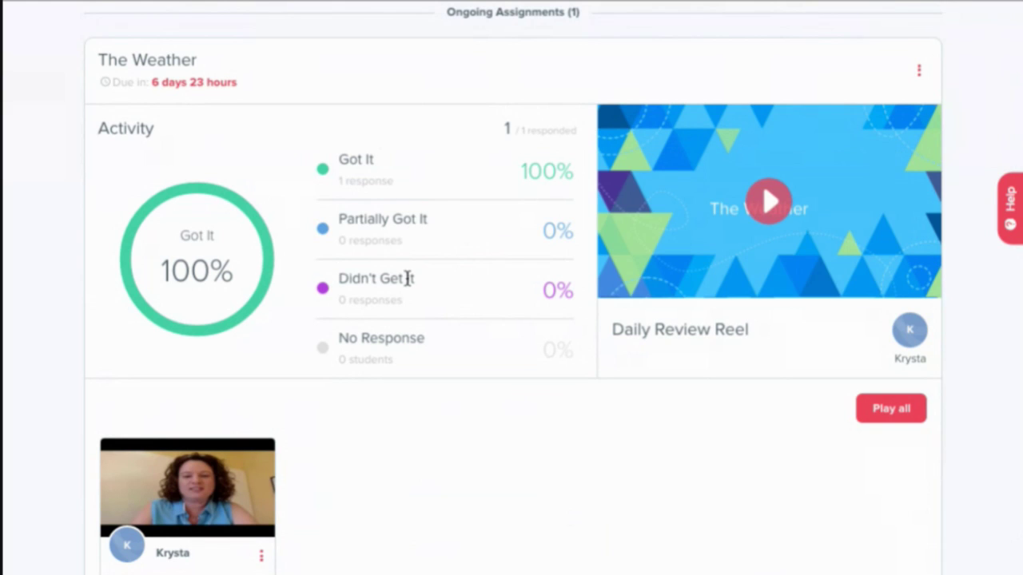
mouse_move(546, 183)
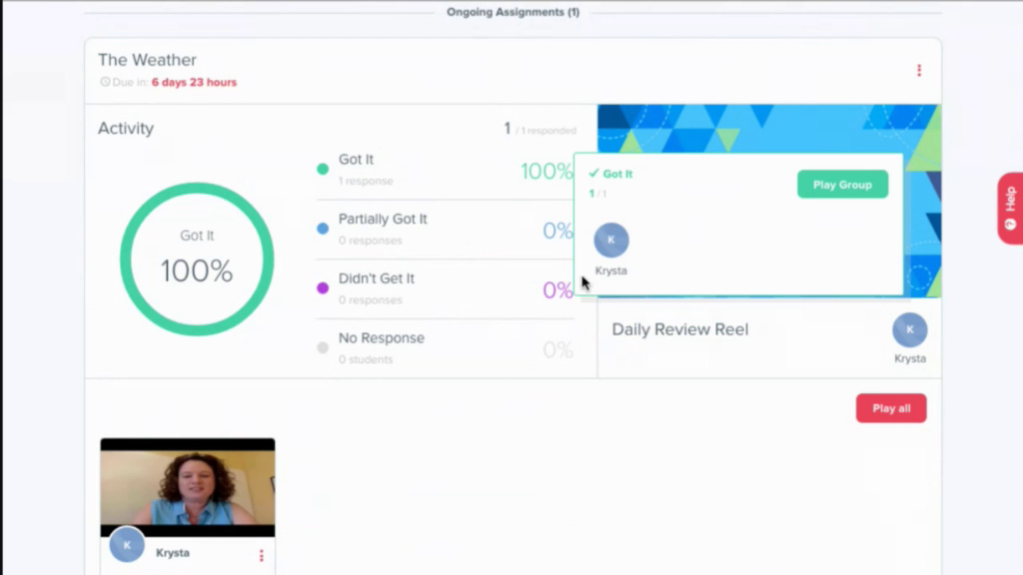
scroll(535, 477, "down", 1)
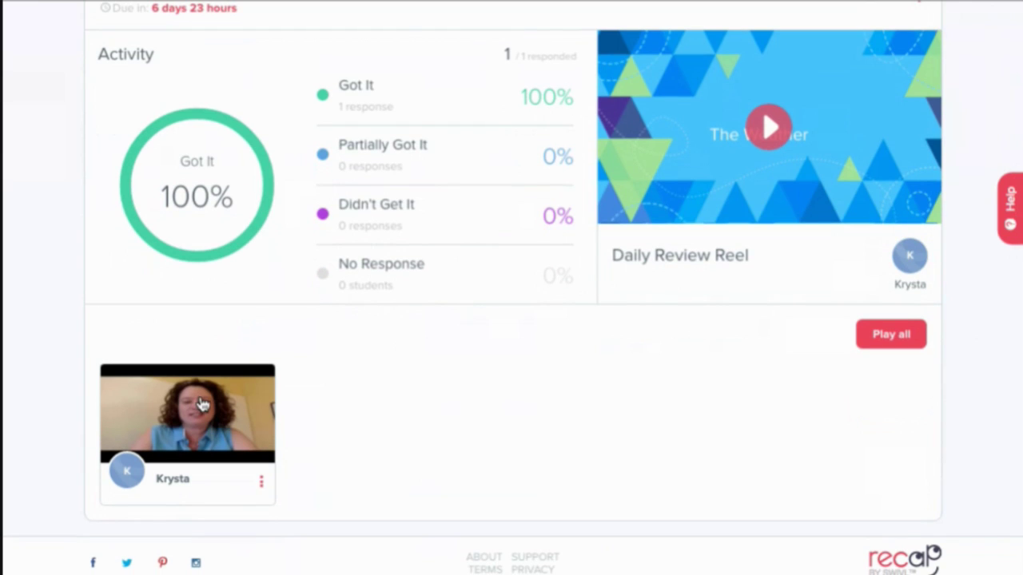
left_click(201, 405)
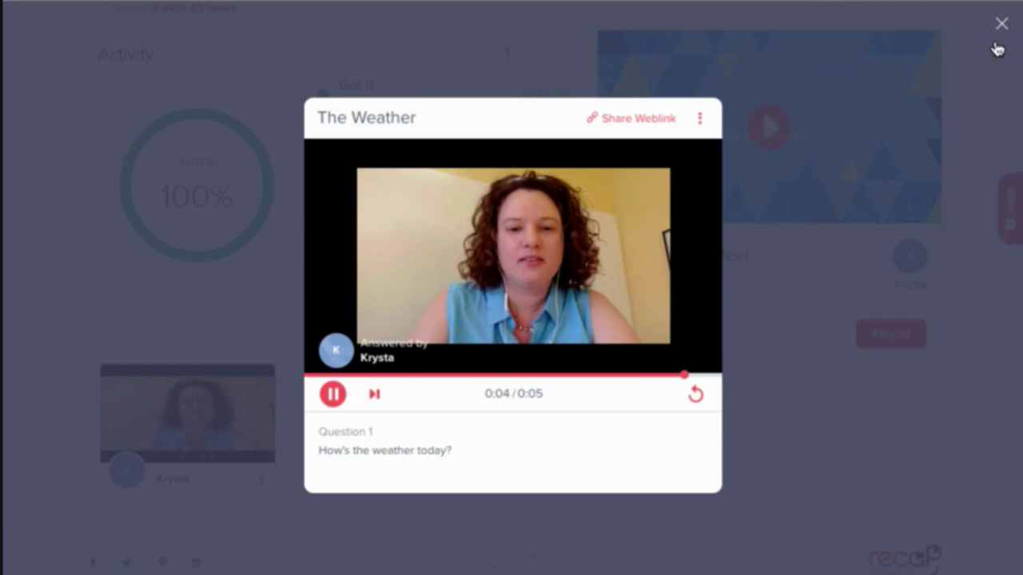
- Generate a share weblink for the student's video answer and close the player
left_click(641, 121)
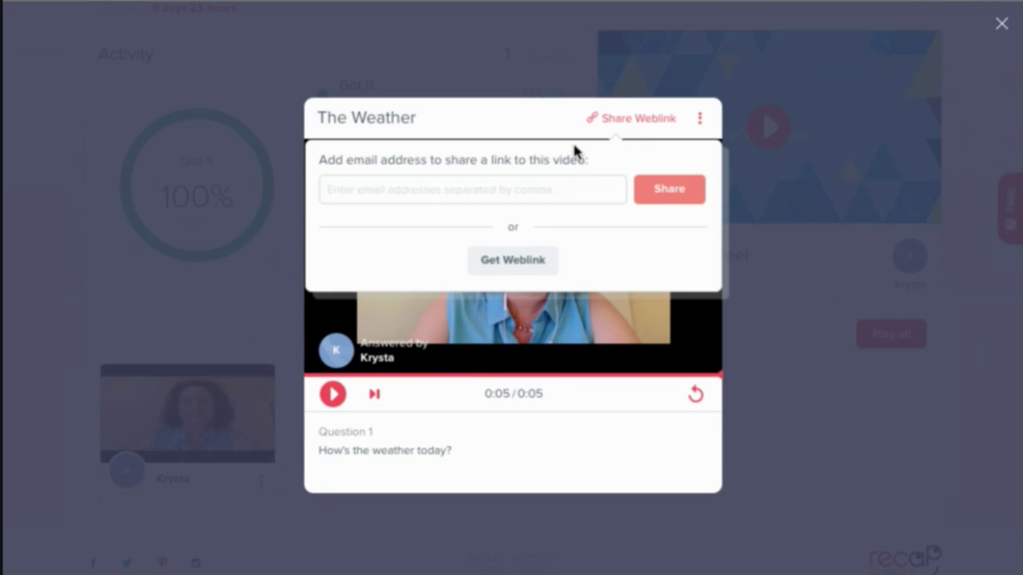
left_click(536, 267)
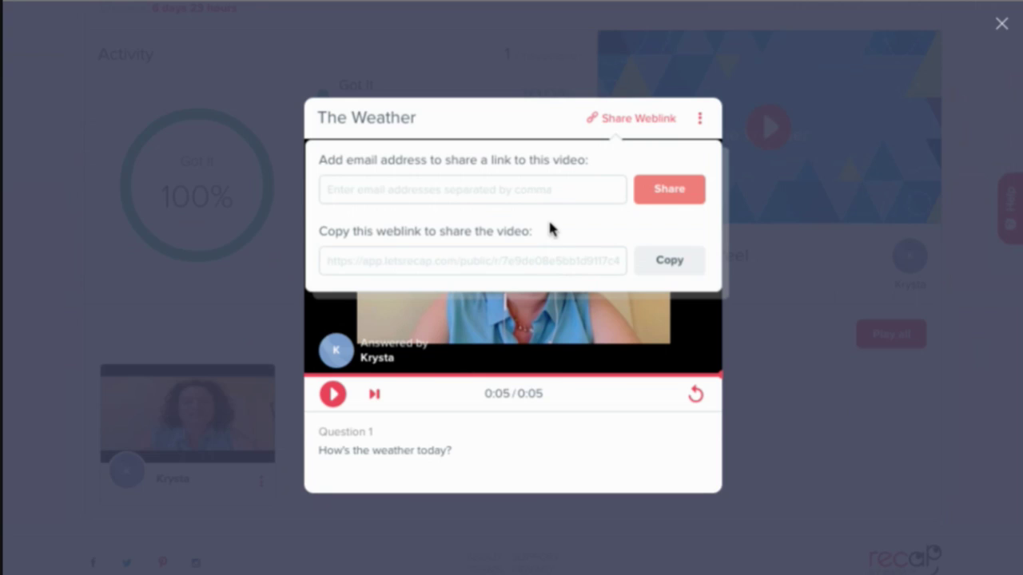
left_click(1001, 25)
scroll(780, 373, "up", 1)
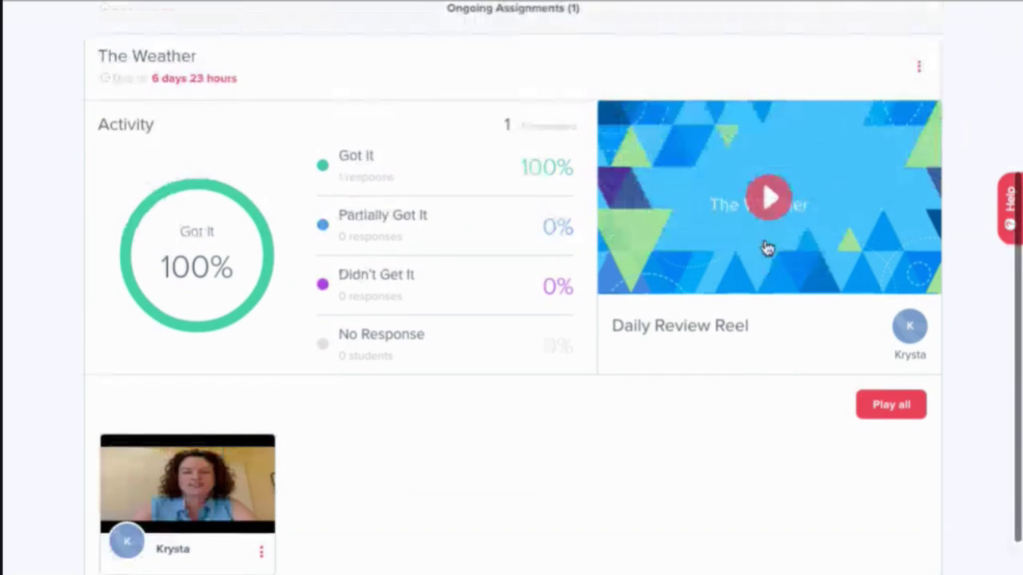
- Open The Weather's Daily Review Reel and start it playing
scroll(770, 198, "up", 1)
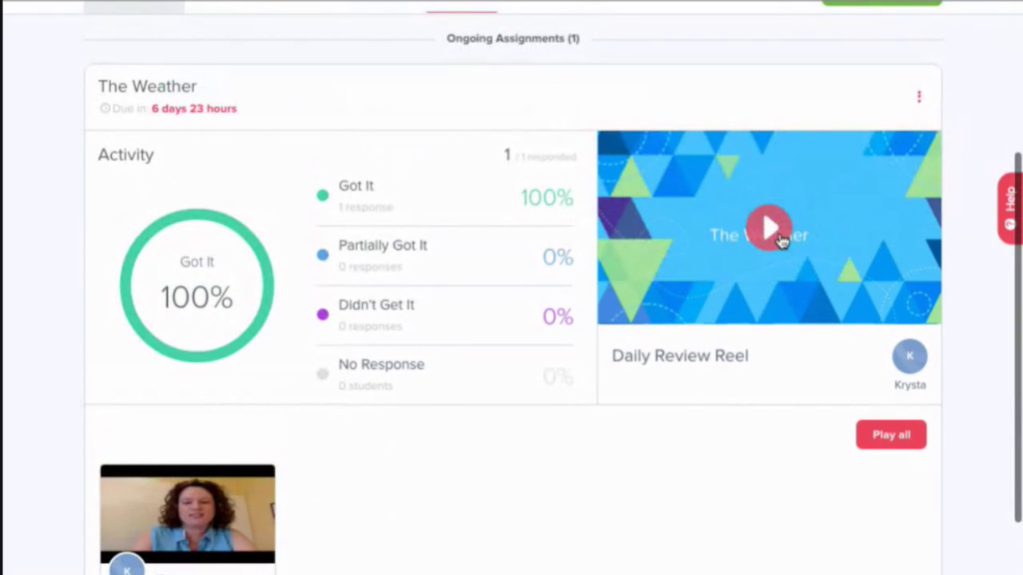
scroll(787, 409, "down", 2)
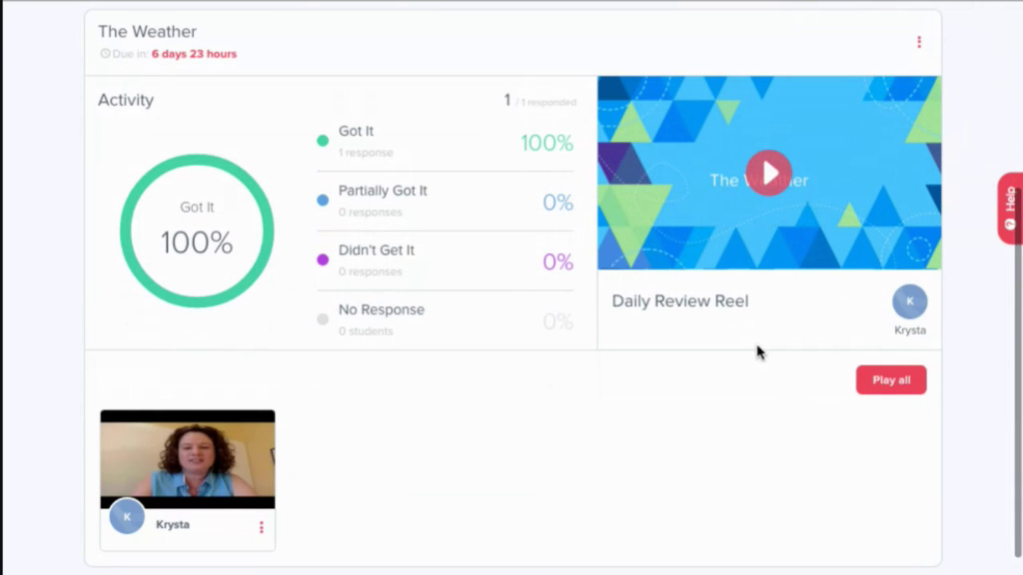
scroll(787, 332, "up", 1)
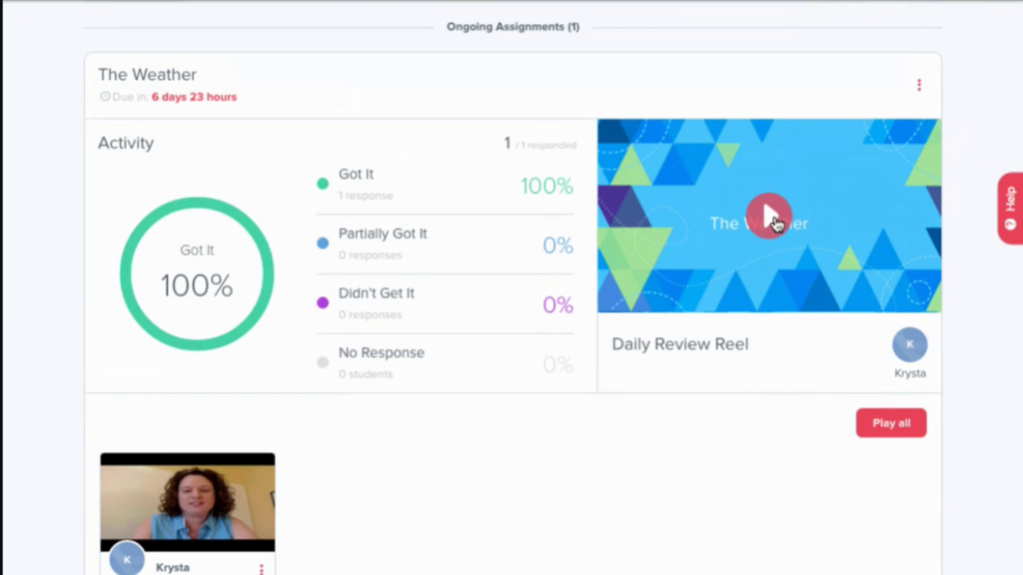
left_click(770, 217)
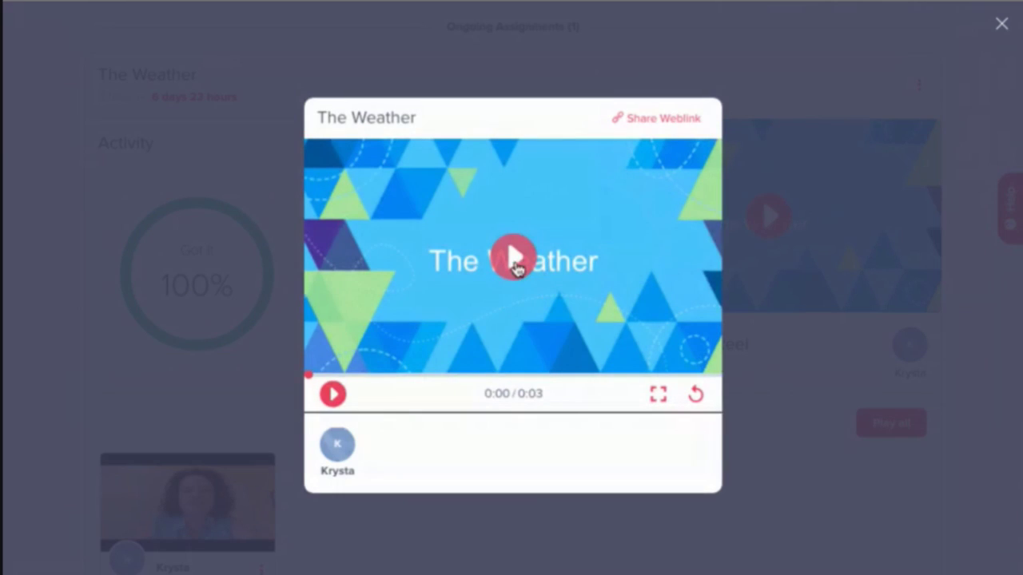
left_click(516, 264)
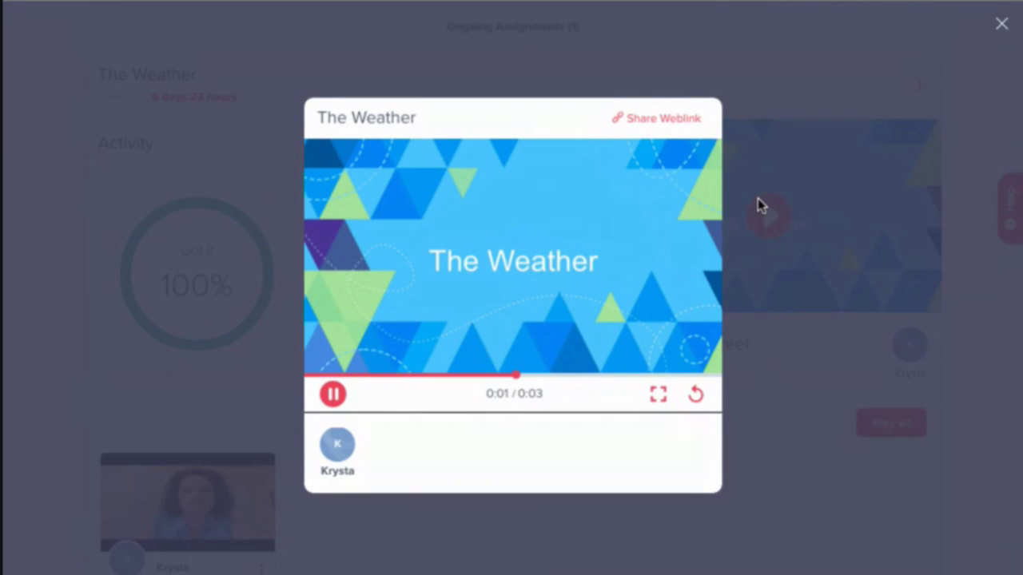